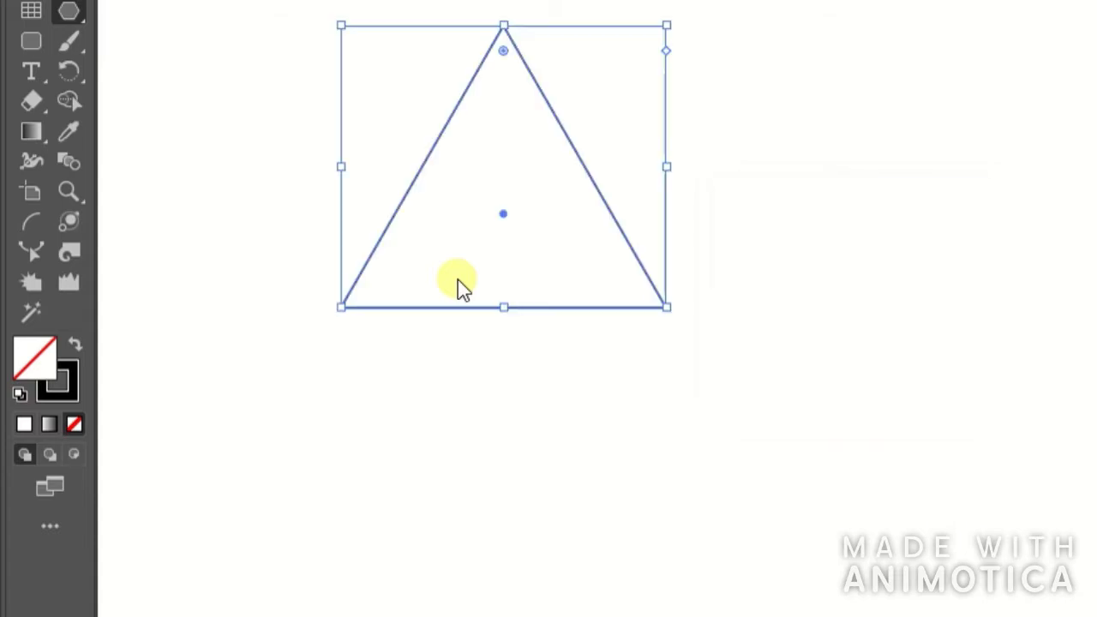
# Reflect the triangle with the axis angle at 180° so that its apex points downward
pyautogui.rightClick(434, 183)
pyautogui.click(378, 305)
pyautogui.rightClick(378, 305)
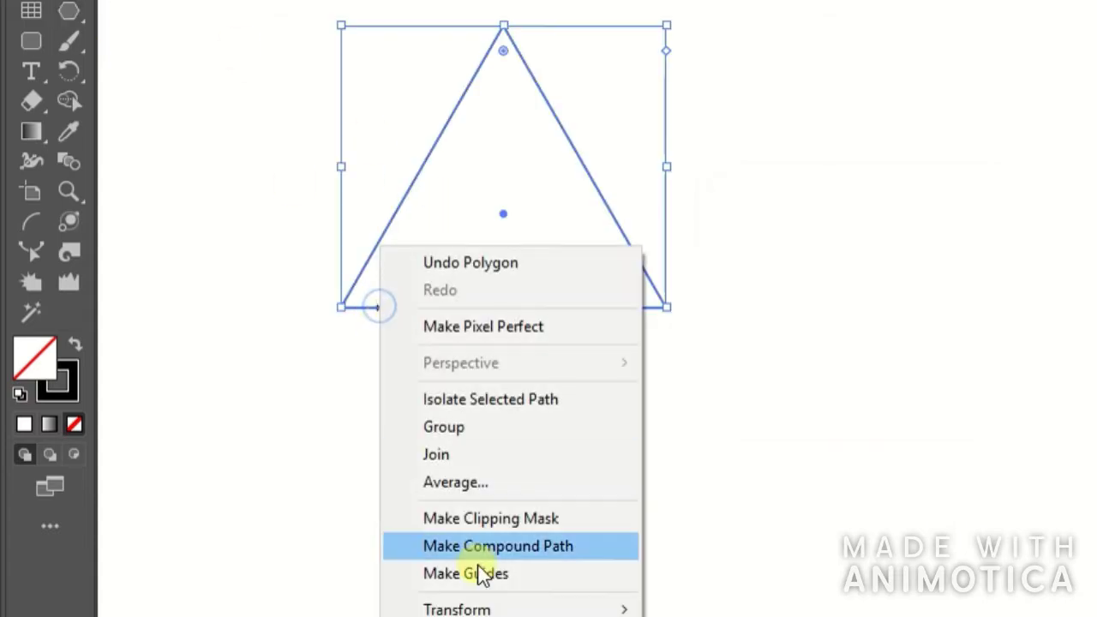
pyautogui.moveTo(497, 605)
pyautogui.click(733, 485)
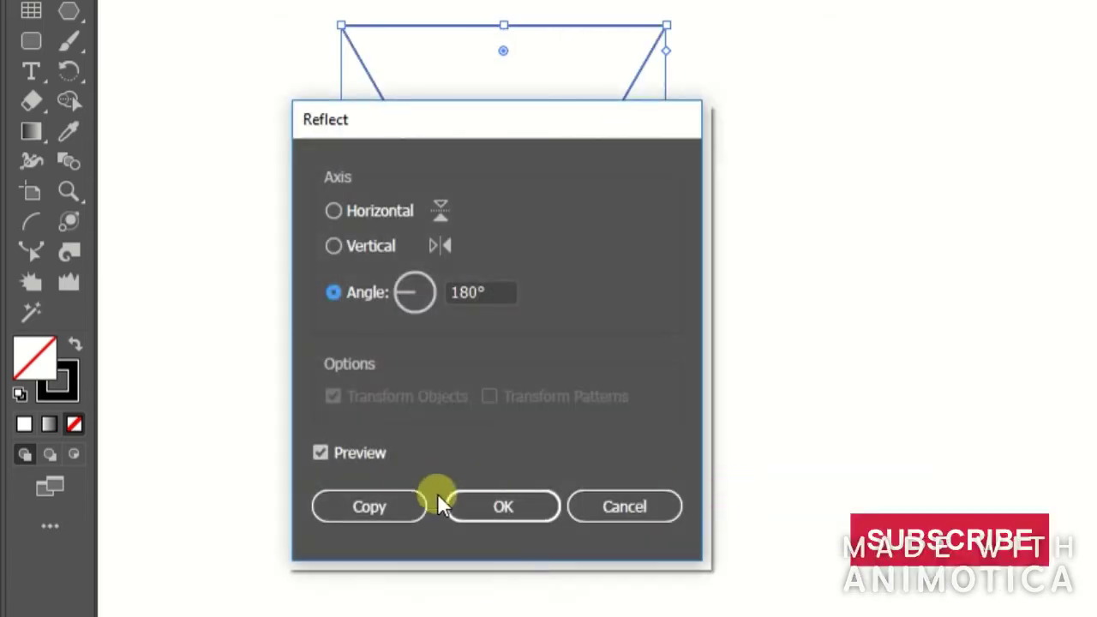
pyautogui.click(497, 509)
# Move the inverted triangle toward the middle of the artboard and reduce its height to about three quarters
pyautogui.moveTo(502, 127); pyautogui.dragTo(635, 389)
pyautogui.moveTo(635, 569); pyautogui.dragTo(639, 505)
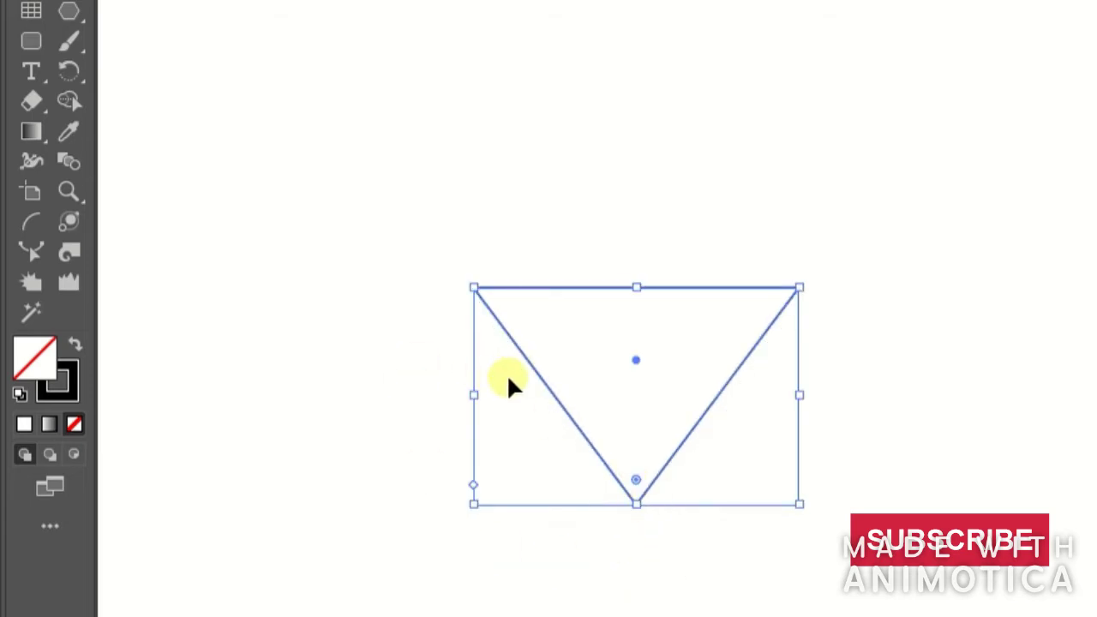
pyautogui.click(571, 387)
# Duplicate the inverted triangle and place the copy exactly on top of the original
pyautogui.click(563, 404)
pyautogui.moveTo(636, 358); pyautogui.dragTo(554, 360)
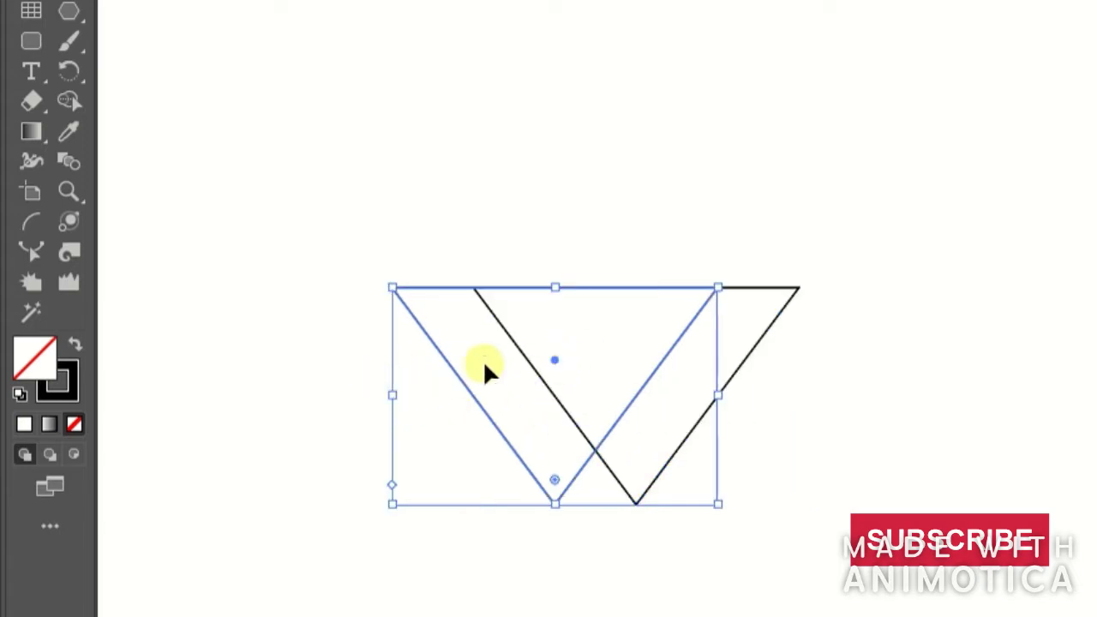
pyautogui.moveTo(556, 360); pyautogui.dragTo(636, 360)
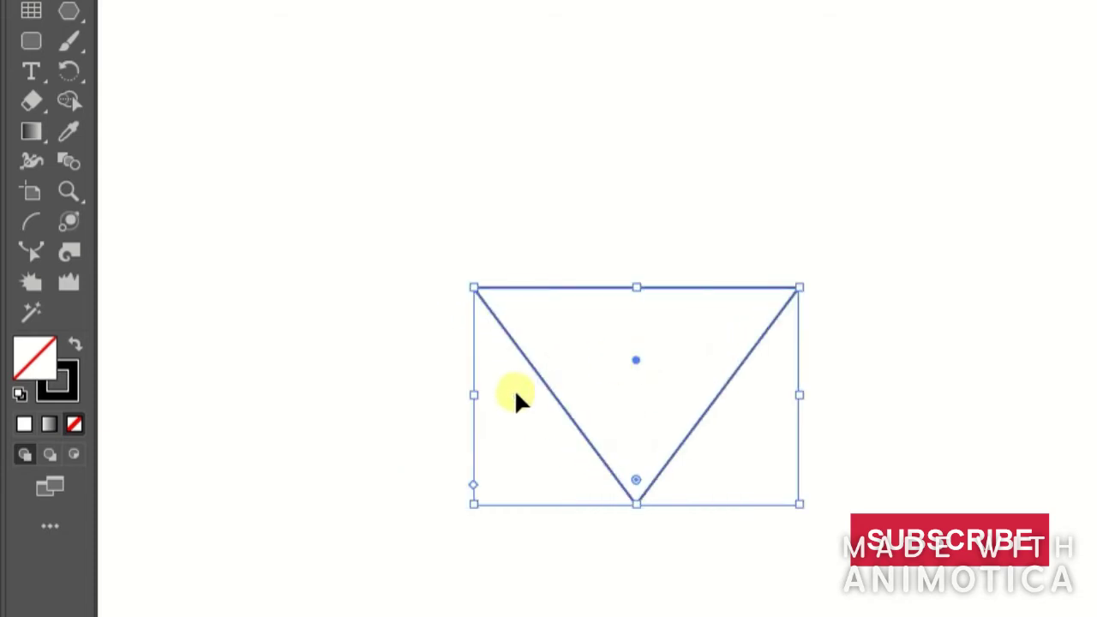
# Narrow the duplicate to about two-thirds of the outer triangle's width, centred with its apex on the outer apex
pyautogui.moveTo(473, 395); pyautogui.dragTo(538, 395)
pyautogui.moveTo(666, 358); pyautogui.dragTo(636, 358)
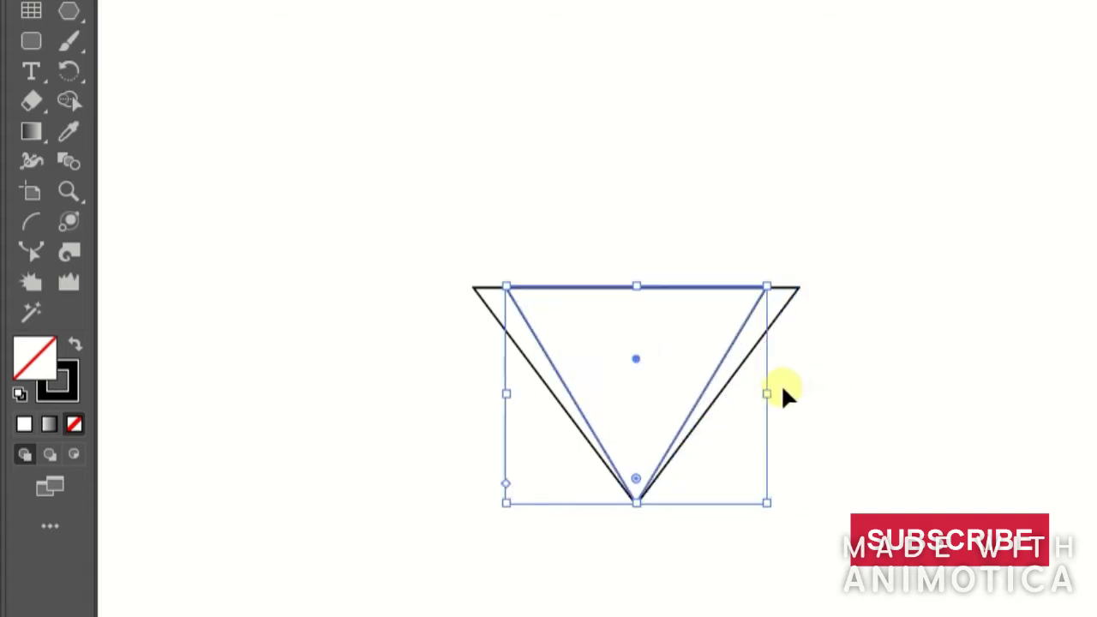
pyautogui.moveTo(769, 393); pyautogui.dragTo(711, 392)
pyautogui.moveTo(609, 358); pyautogui.dragTo(636, 360)
pyautogui.click(441, 362)
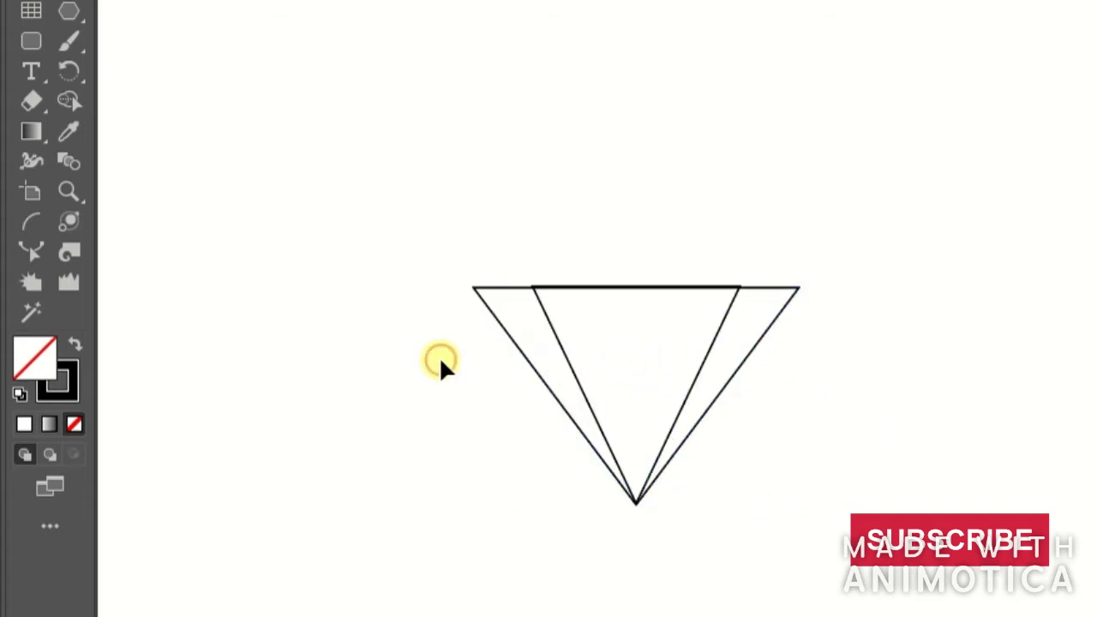
# Narrow the inner triangle slightly to about 60% of the outer width and realign its upper edge and apex
pyautogui.click(574, 365)
pyautogui.moveTo(741, 394); pyautogui.dragTo(723, 394)
pyautogui.moveTo(633, 361); pyautogui.dragTo(634, 361)
pyautogui.click(354, 362)
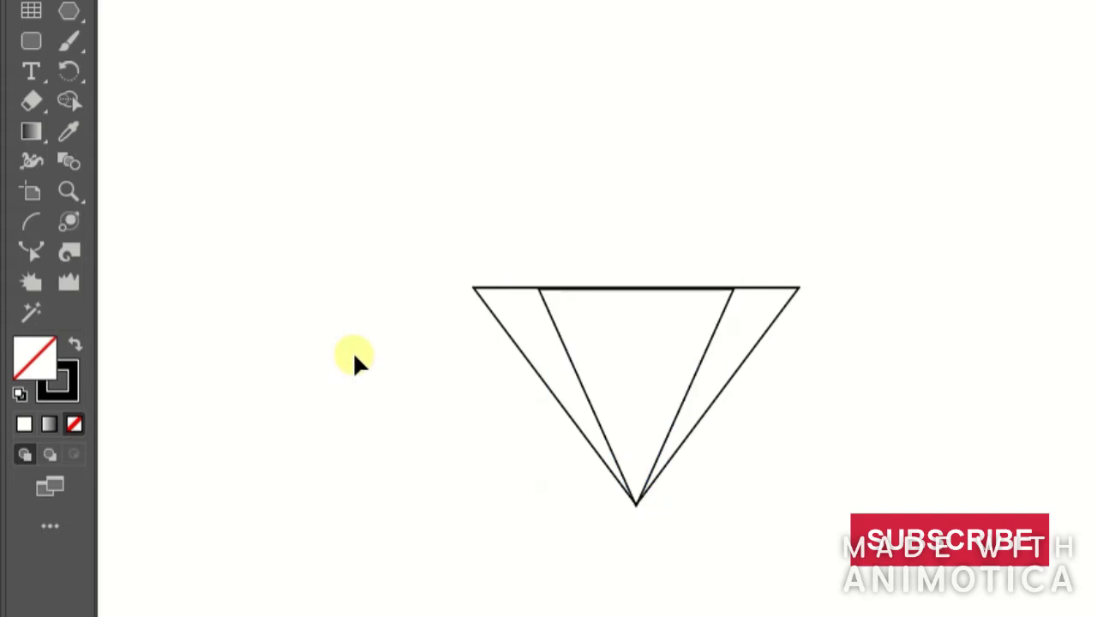
pyautogui.click(580, 377)
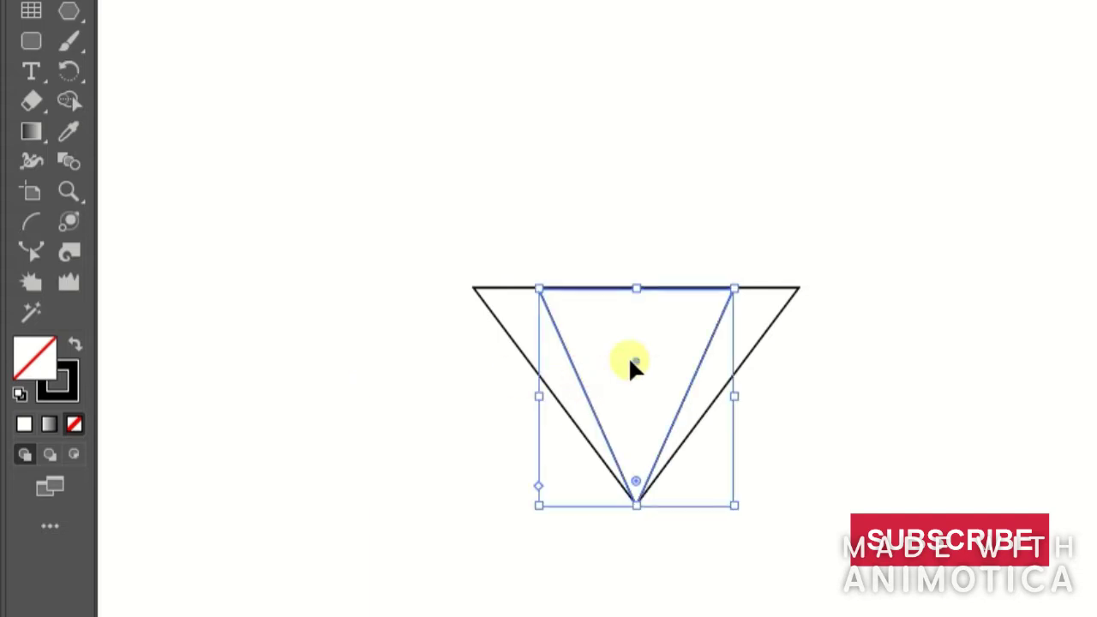
pyautogui.moveTo(634, 361); pyautogui.dragTo(634, 357)
pyautogui.click(457, 358)
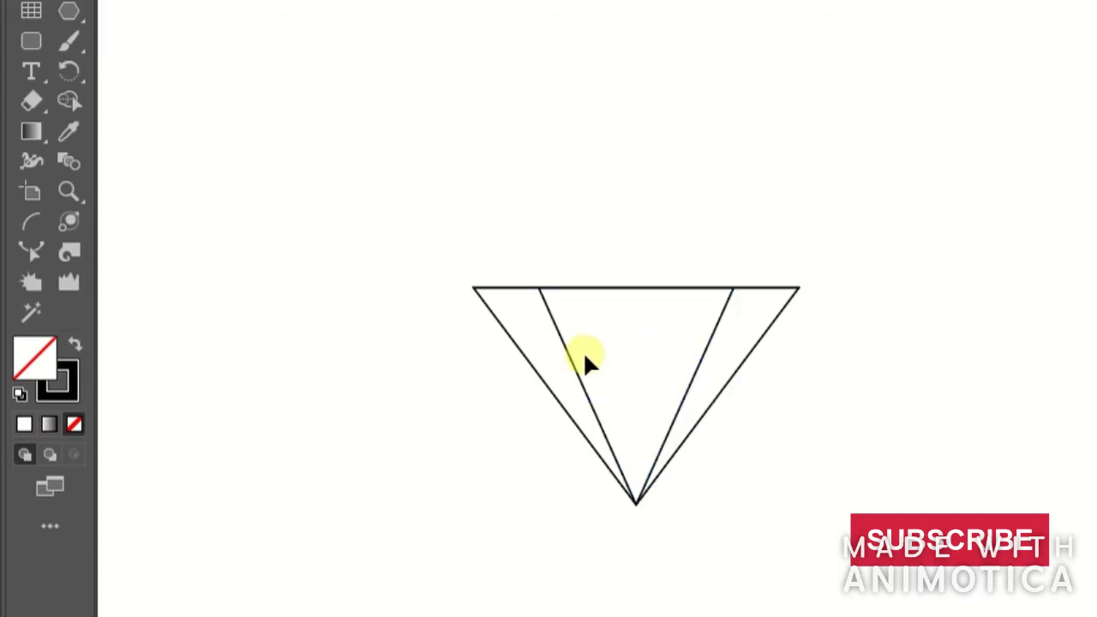
# Narrow the inner triangle to about 55% of the outer triangle's width and recentre it
pyautogui.click(575, 374)
pyautogui.moveTo(539, 395); pyautogui.dragTo(565, 395)
pyautogui.moveTo(645, 358)
pyautogui.mouseDown()
pyautogui.moveTo(629, 359)
pyautogui.moveTo(639, 358)
pyautogui.mouseUp()
pyautogui.click(482, 373)
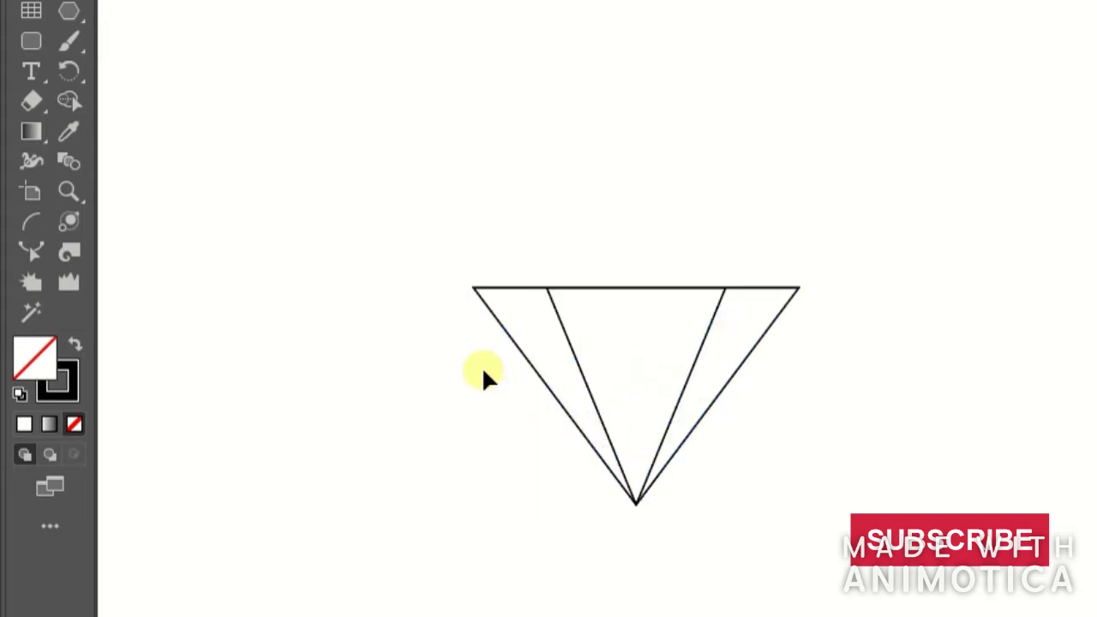
# Draw a rectangle as wide as the outer triangle on its upper edge, and pull its upper corners inward to form a trapezoid
pyautogui.moveTo(69, 10); pyautogui.dragTo(129, 16)
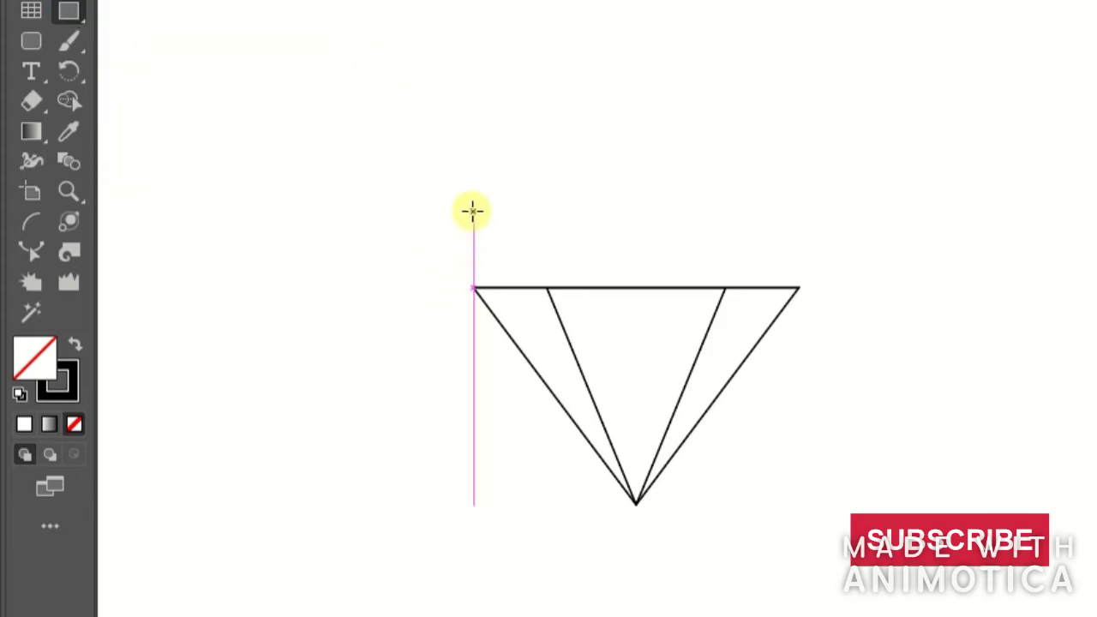
pyautogui.moveTo(474, 204); pyautogui.dragTo(796, 286)
pyautogui.press('a')
pyautogui.moveTo(799, 205); pyautogui.dragTo(724, 204)
# Draw a rectangle inside the trapezoid, matching its height and the width of the inner triangle's upper edge
pyautogui.moveTo(474, 206)
pyautogui.mouseDown()
pyautogui.moveTo(547, 207)
pyautogui.moveTo(685, 288)
pyautogui.moveTo(726, 289)
pyautogui.mouseUp()
pyautogui.click(69, 10)
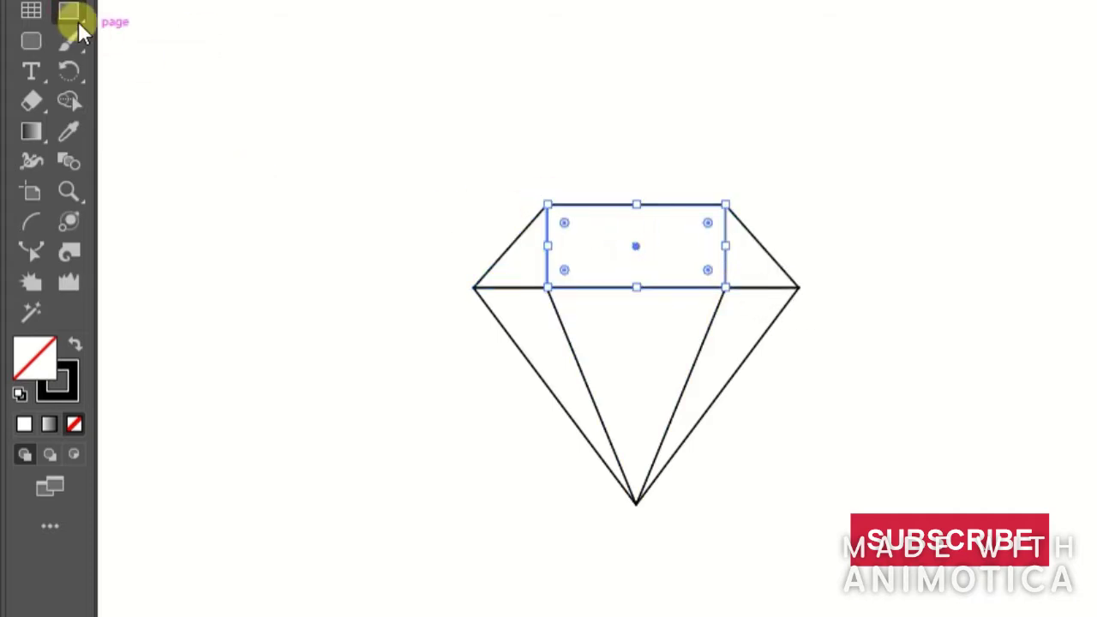
pyautogui.moveTo(69, 10); pyautogui.dragTo(134, 68)
pyautogui.press('v')
pyautogui.click(323, 133)
# Create a copy of the inner triangle reflected at 180° and fit it, apex up, into the rectangle above
pyautogui.click(589, 390)
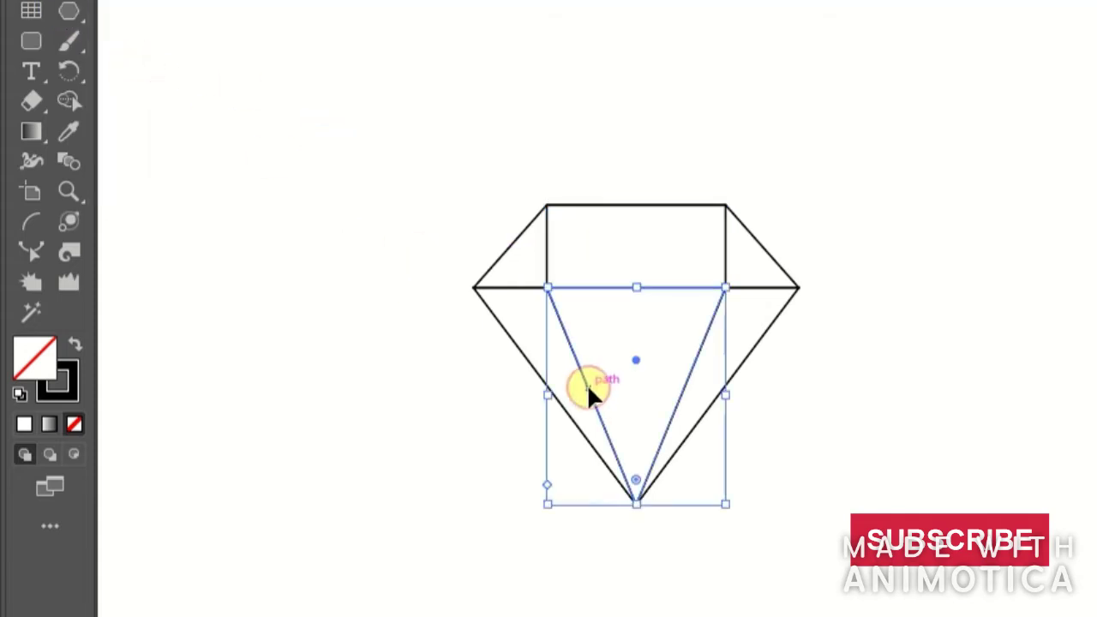
pyautogui.rightClick(587, 385)
pyautogui.moveTo(666, 232)
pyautogui.click(948, 312)
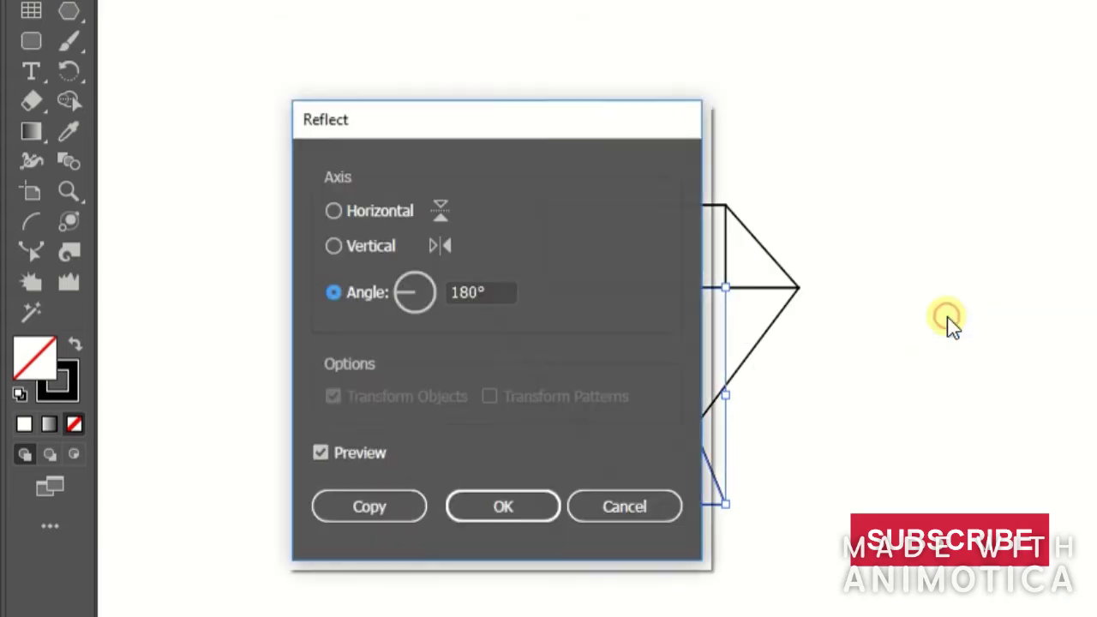
pyautogui.click(382, 514)
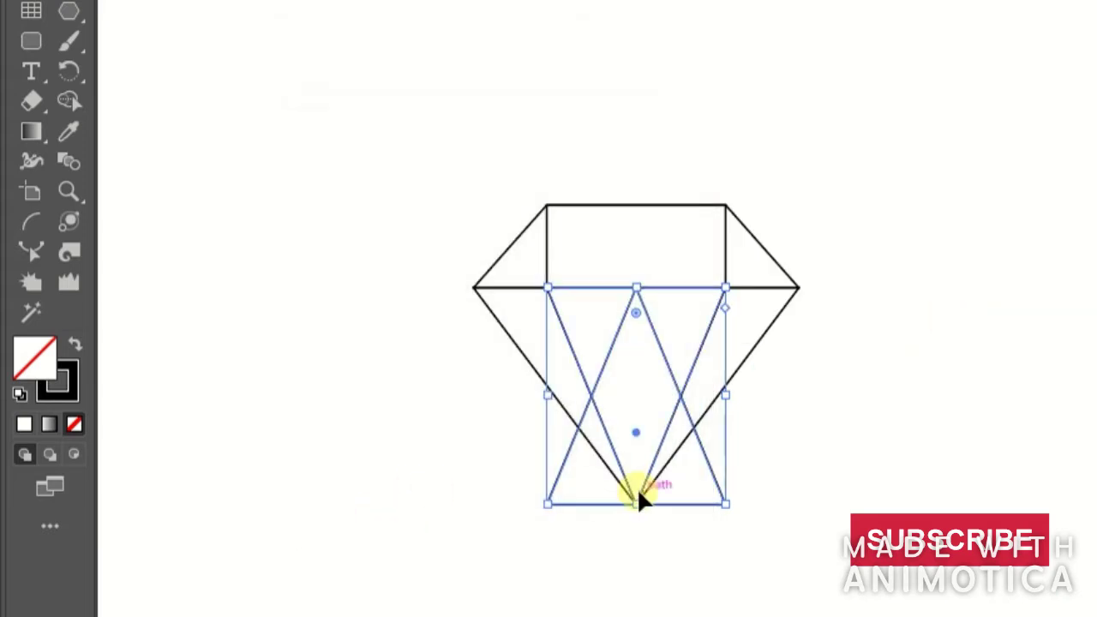
pyautogui.moveTo(634, 504); pyautogui.dragTo(632, 262)
pyautogui.click(398, 235)
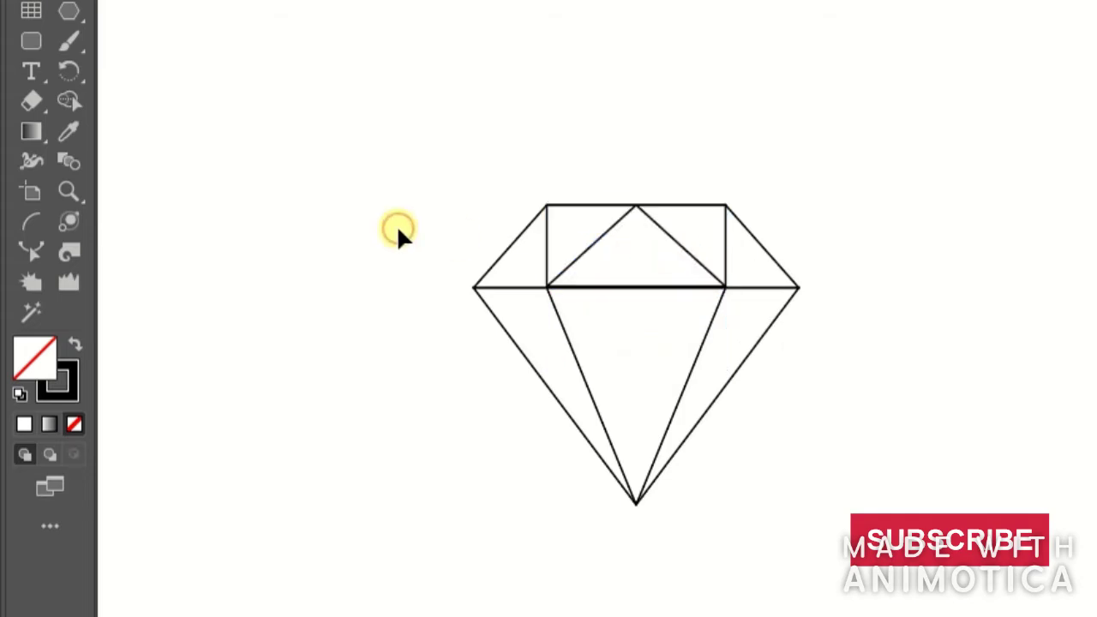
# Create a copy of the small upright triangle reflected at 180° in the same rectangle, forming crossing facets
pyautogui.rightClick(574, 250)
pyautogui.moveTo(661, 607)
pyautogui.click(947, 495)
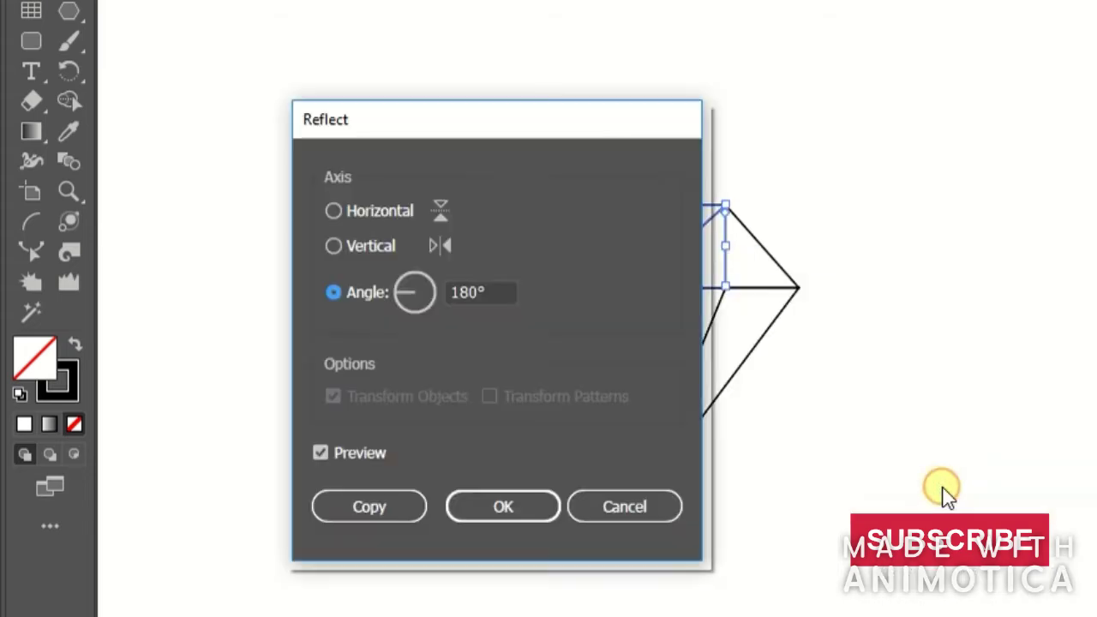
pyautogui.click(412, 511)
pyautogui.click(350, 407)
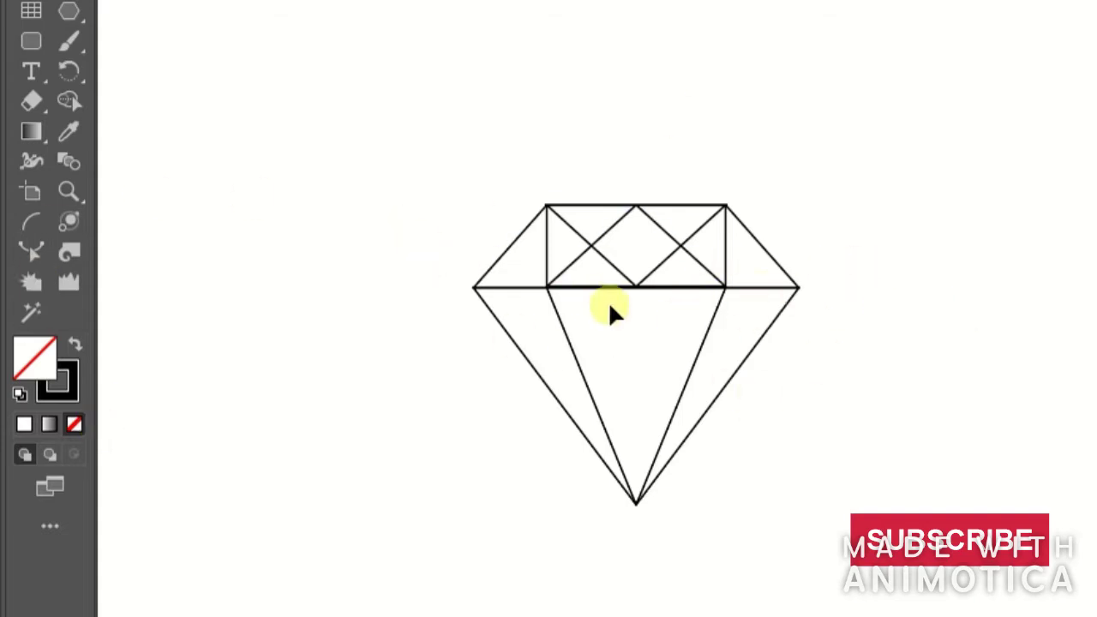
# Remove the stroke of the large inverted triangle and give it a solid red fill
pyautogui.click(690, 426)
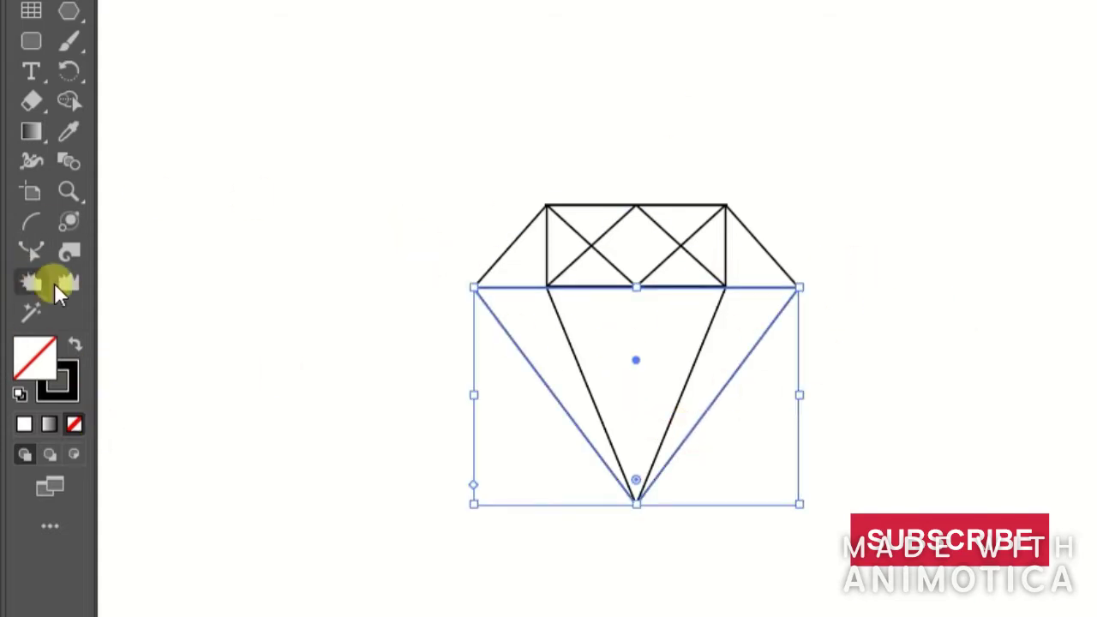
pyautogui.click(70, 389)
pyautogui.click(74, 425)
pyautogui.click(34, 356)
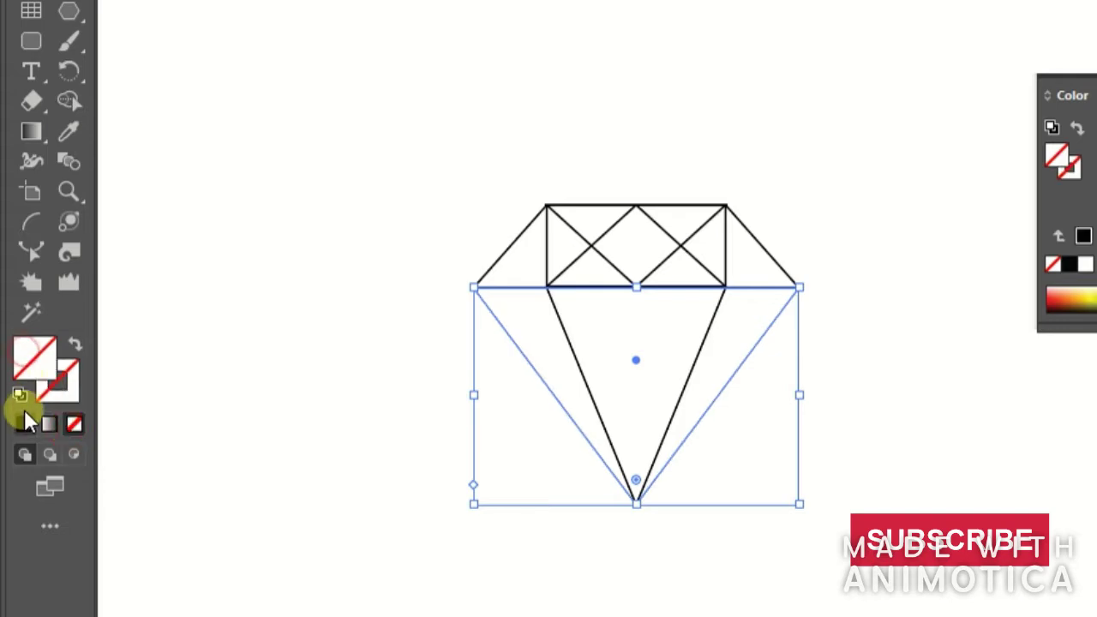
pyautogui.click(24, 424)
pyautogui.doubleClick(37, 358)
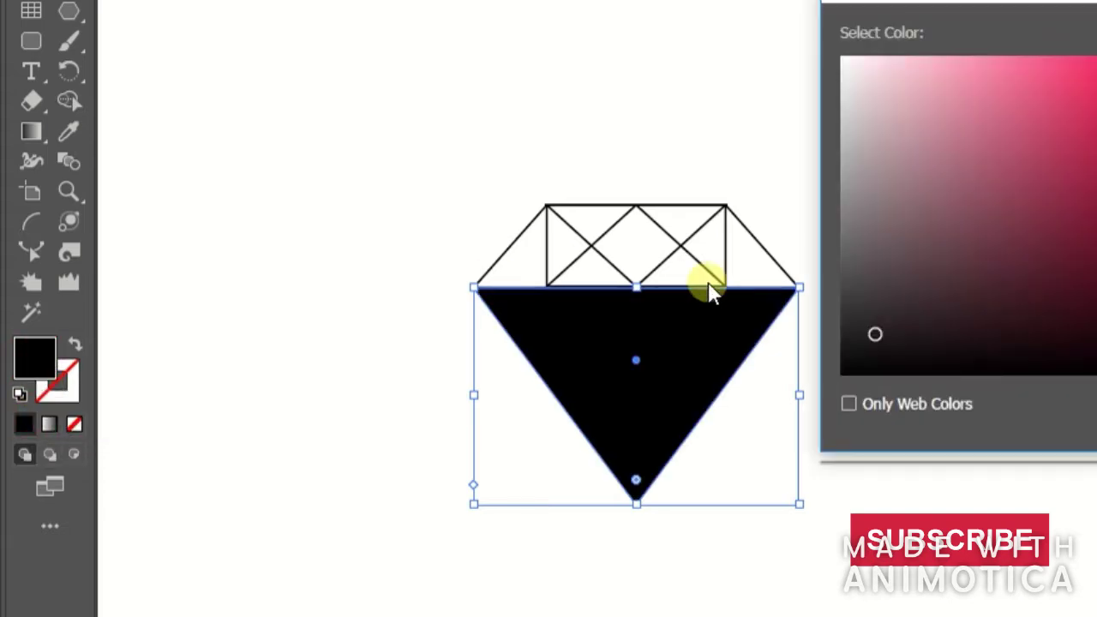
pyautogui.click(1096, 256)
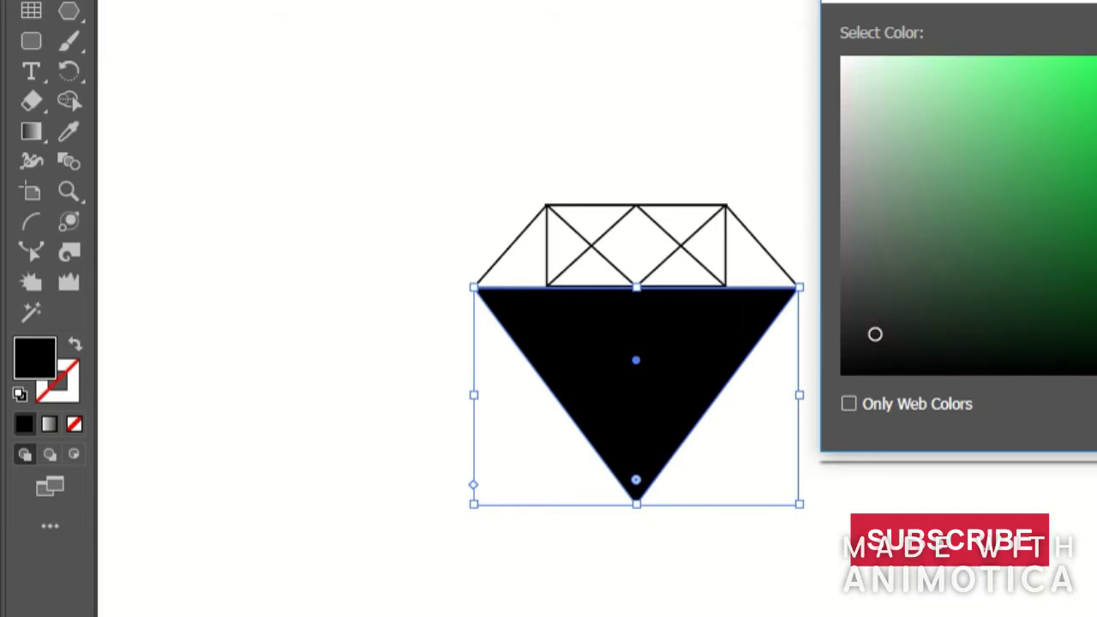
pyautogui.click(1096, 61)
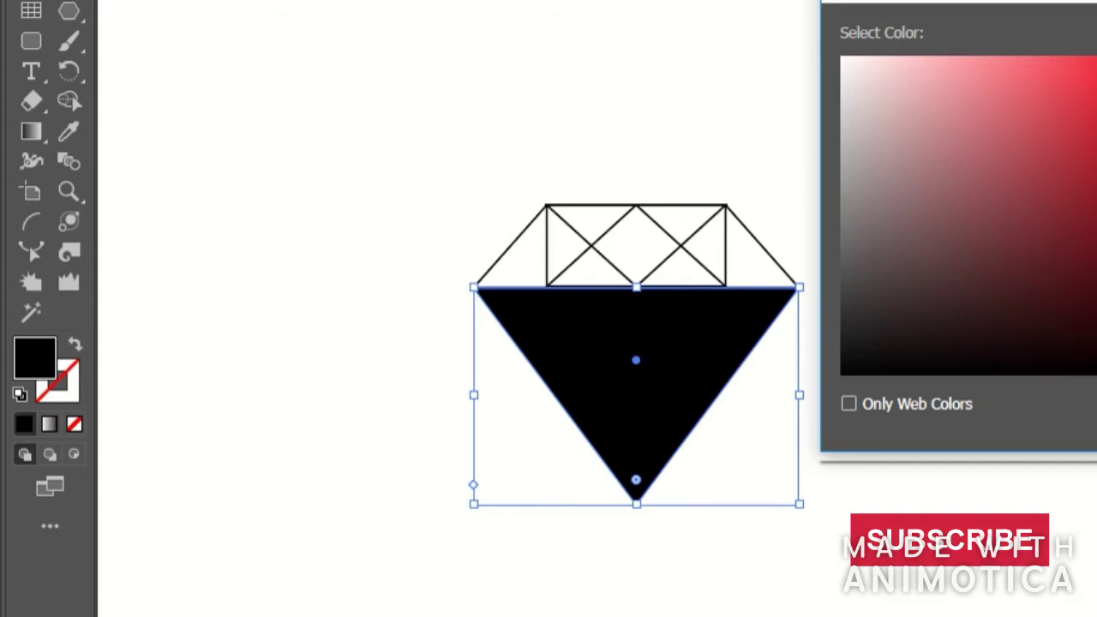
pyautogui.press('Return')
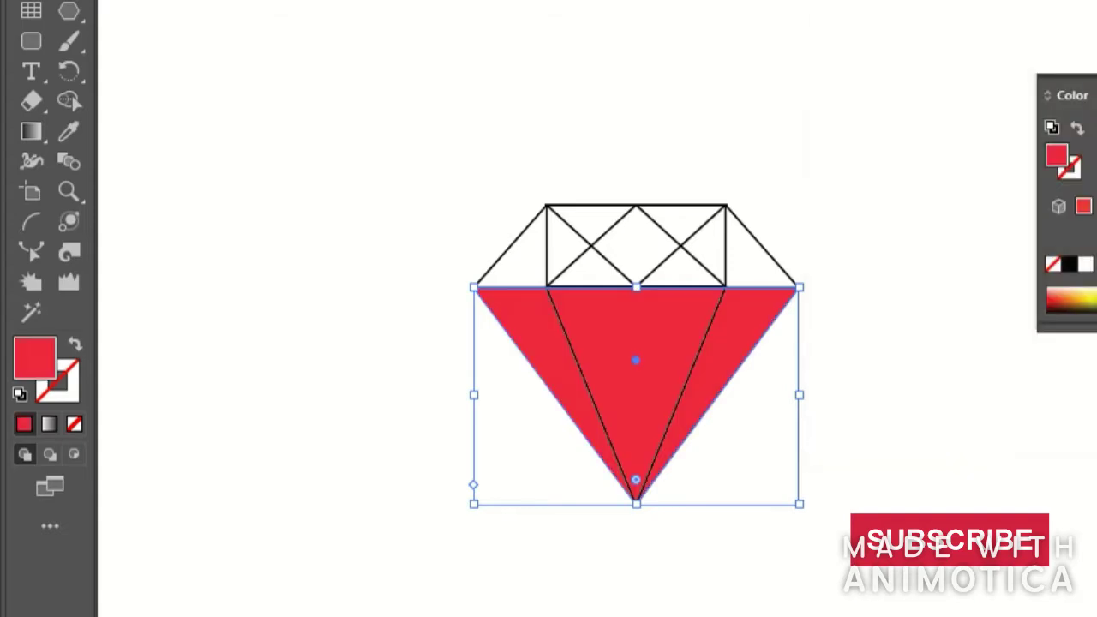
pyautogui.click(322, 150)
# Remove the stroke of the inner inverted triangle and fill it with light pink
pyautogui.click(591, 388)
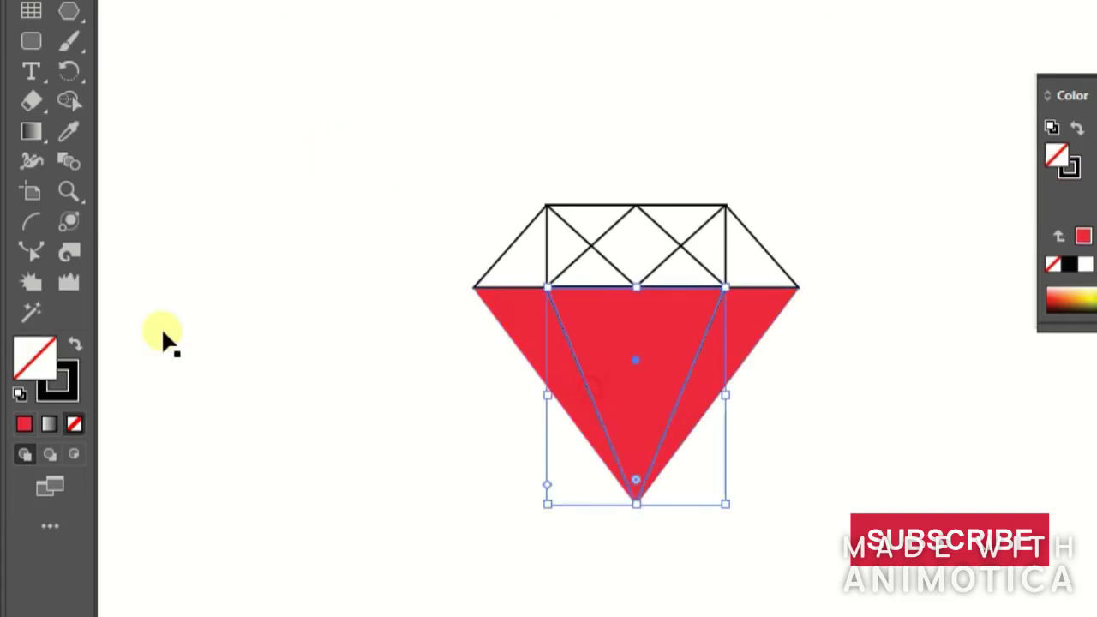
pyautogui.click(45, 385)
pyautogui.click(74, 422)
pyautogui.click(37, 373)
pyautogui.click(26, 420)
pyautogui.doubleClick(36, 347)
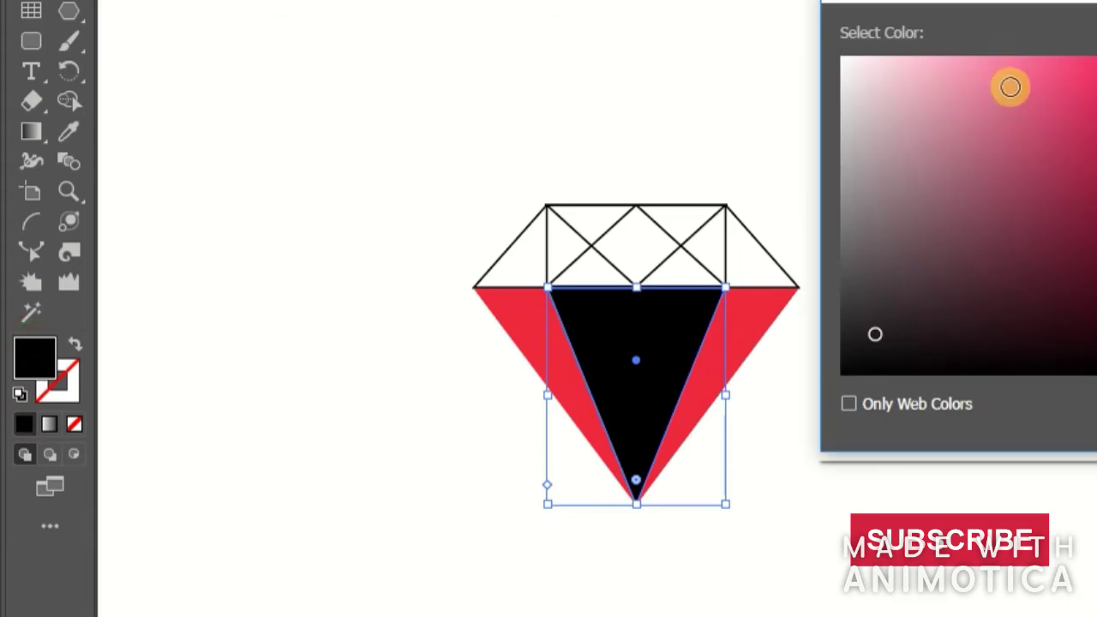
pyautogui.moveTo(1033, 65); pyautogui.dragTo(988, 63)
pyautogui.press('Return')
pyautogui.click(601, 59)
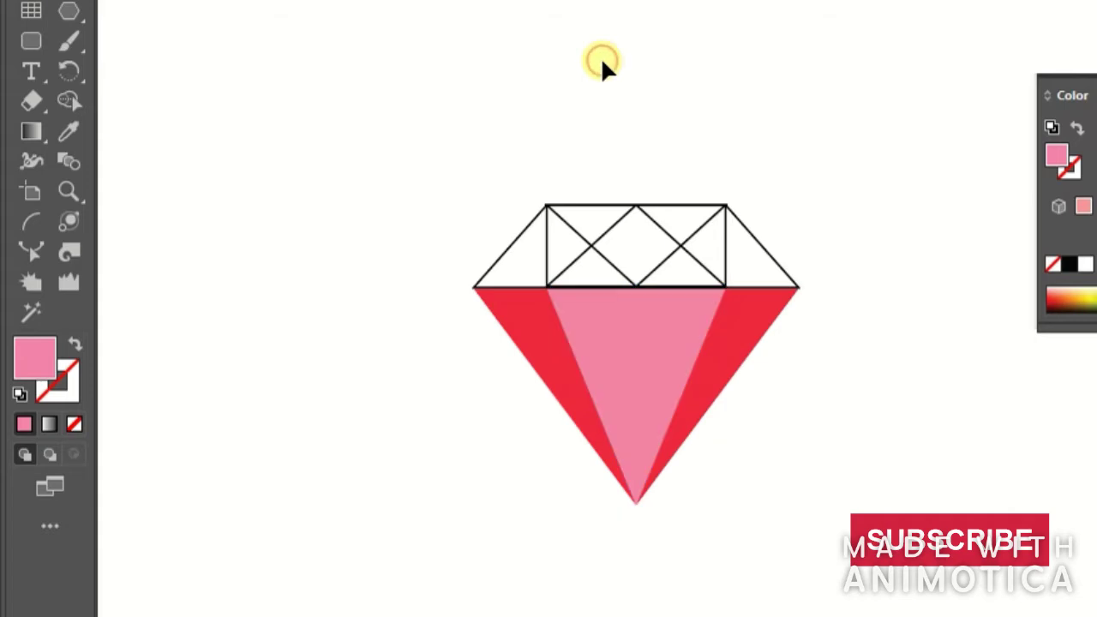
# Change the inner triangle's fill to a more saturated pink
pyautogui.click(641, 424)
pyautogui.doubleClick(34, 356)
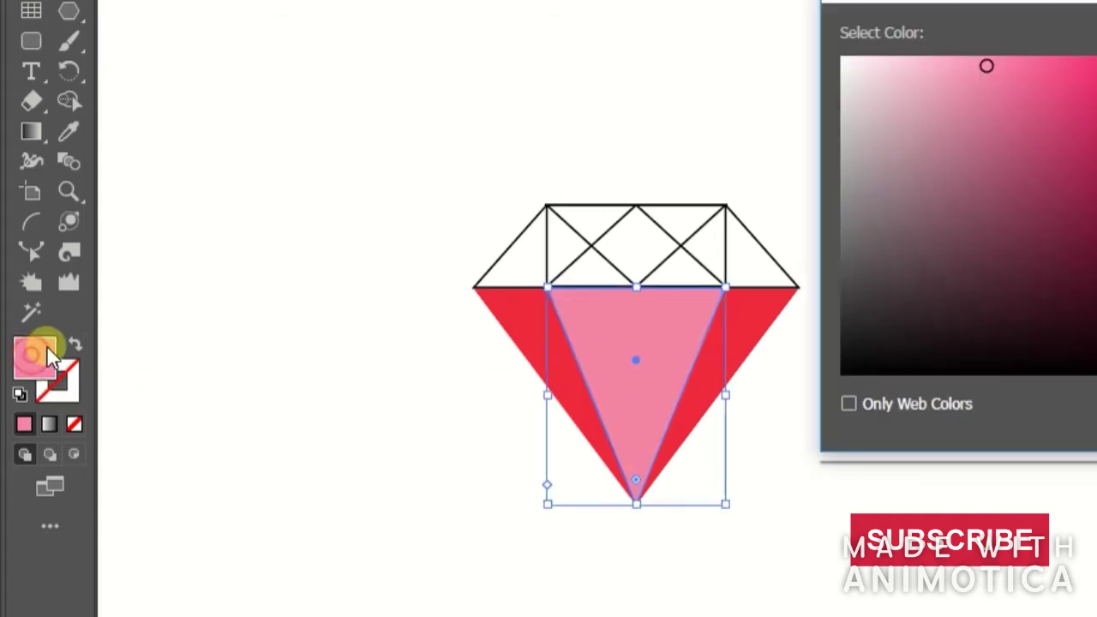
pyautogui.click(1016, 61)
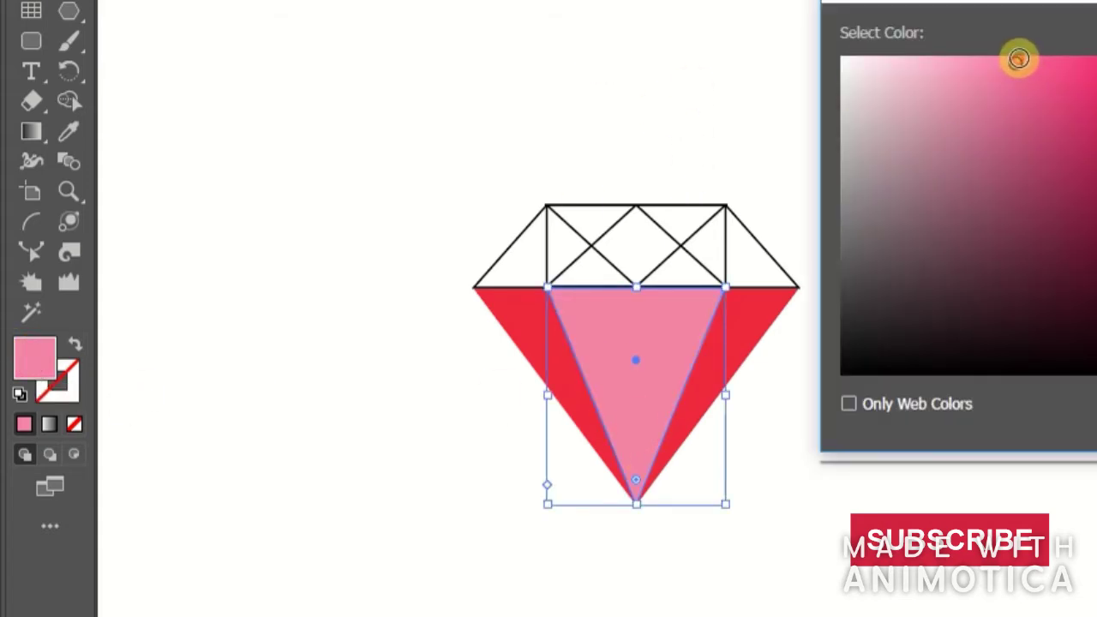
pyautogui.press('Return')
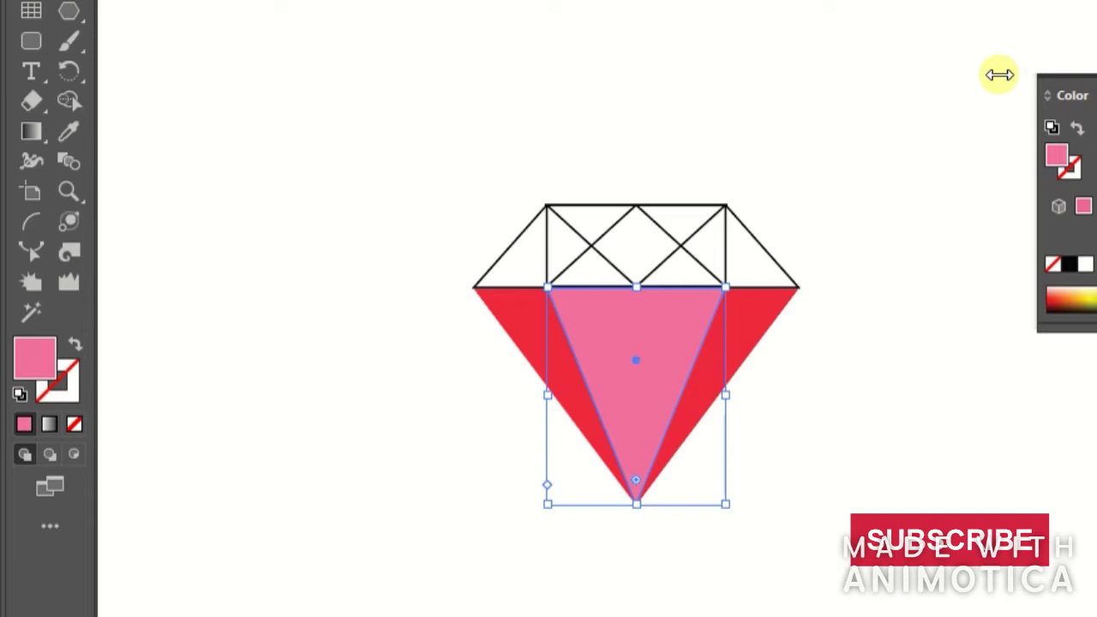
pyautogui.click(381, 218)
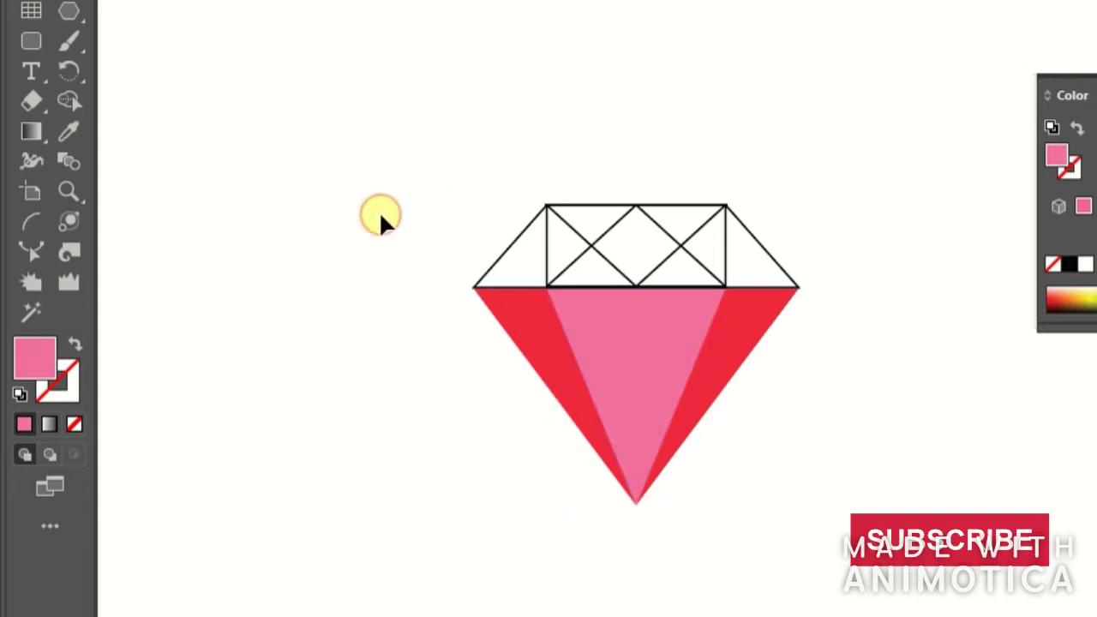
# Remove the trapezoid's stroke and switch on a solid fill for it
pyautogui.click(507, 262)
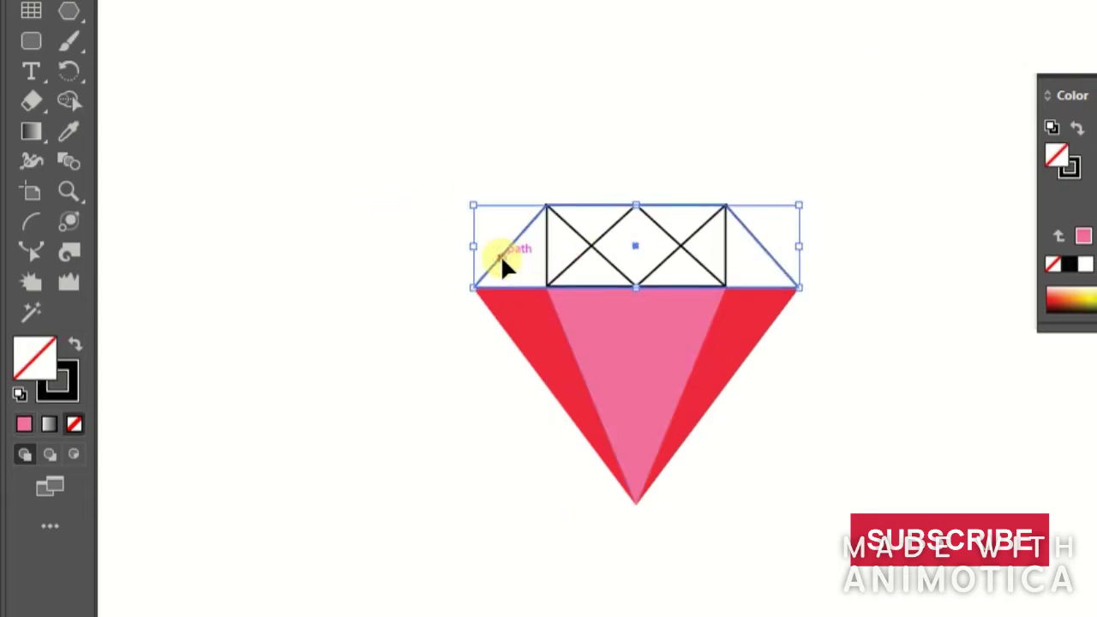
pyautogui.click(73, 377)
pyautogui.click(75, 422)
pyautogui.click(34, 357)
pyautogui.click(24, 424)
# Fill the trapezoid with deep pink, about C 2.59, M 87.5, Y 32.94, K 0
pyautogui.click(30, 358)
pyautogui.doubleClick(29, 353)
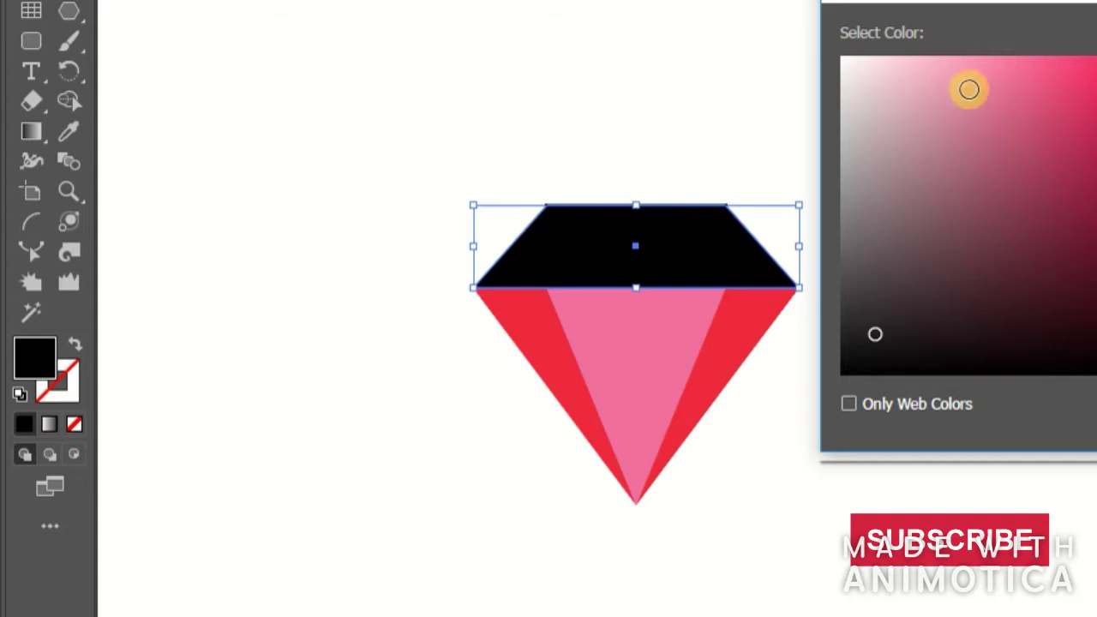
pyautogui.click(1030, 87)
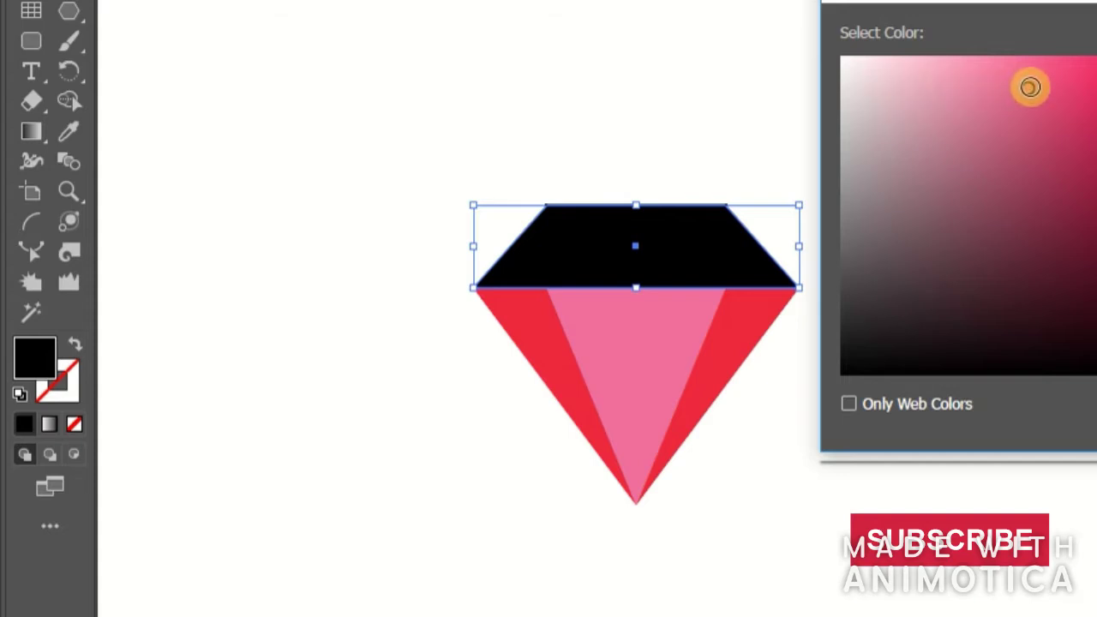
pyautogui.click(1011, 78)
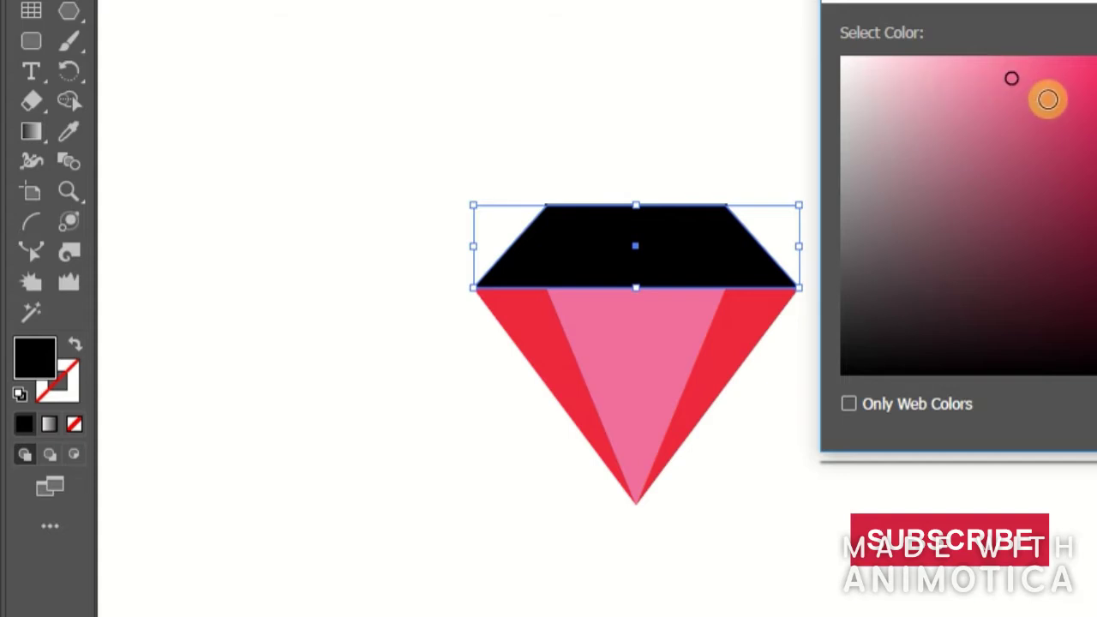
pyautogui.click(1062, 84)
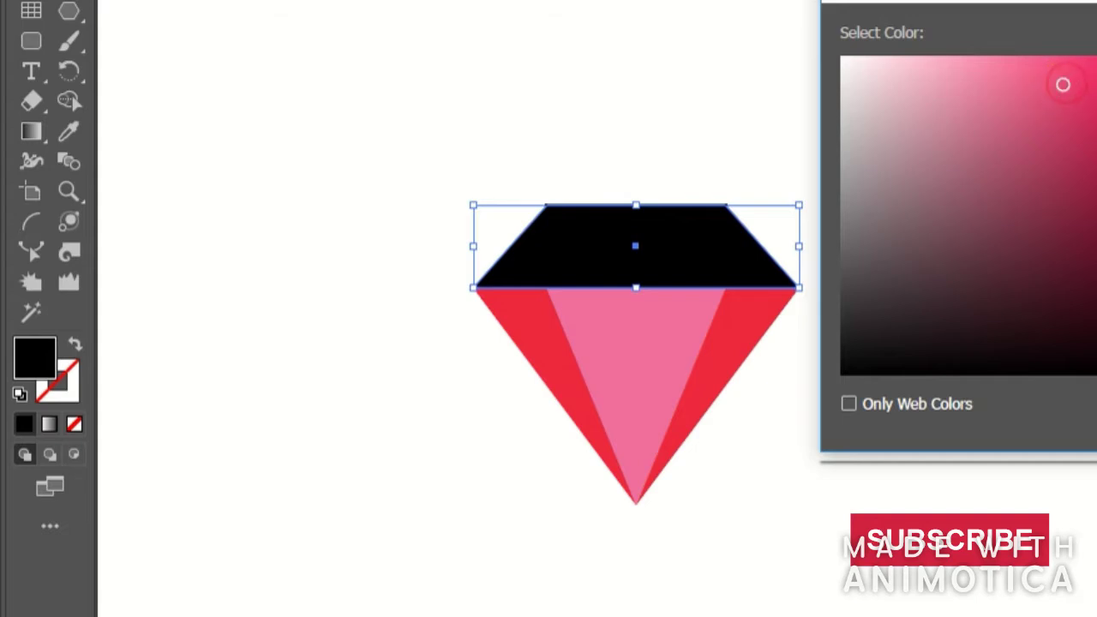
pyautogui.press('Return')
pyautogui.click(696, 3)
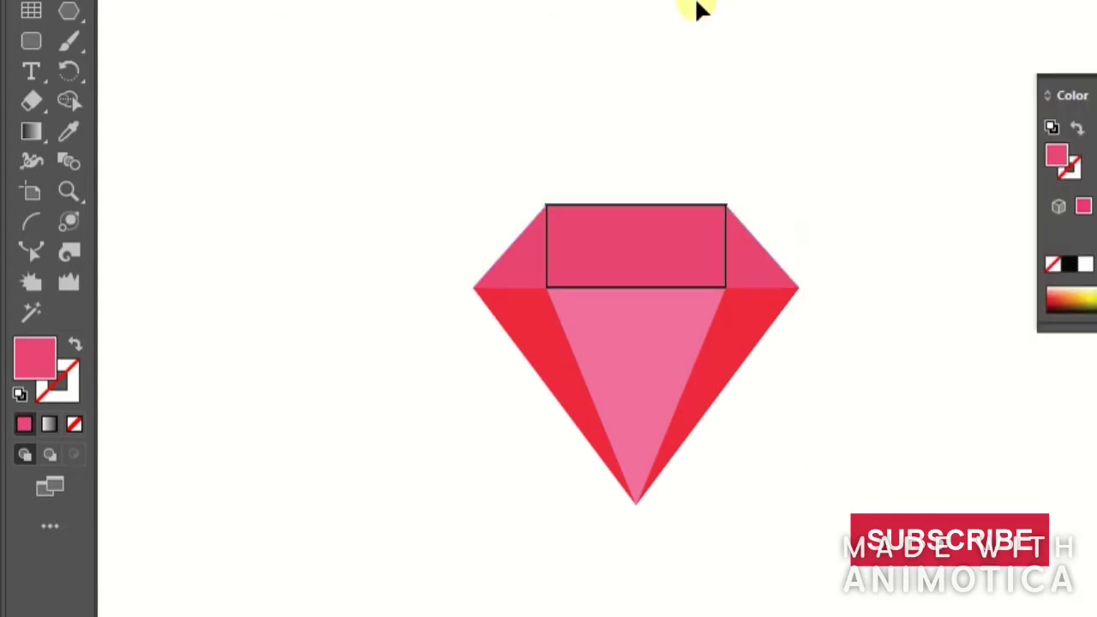
# Remove the stroke of the rectangle inside the trapezoid and fill it with the pink sampled from the trapezoid using the Eyedropper
pyautogui.click(550, 273)
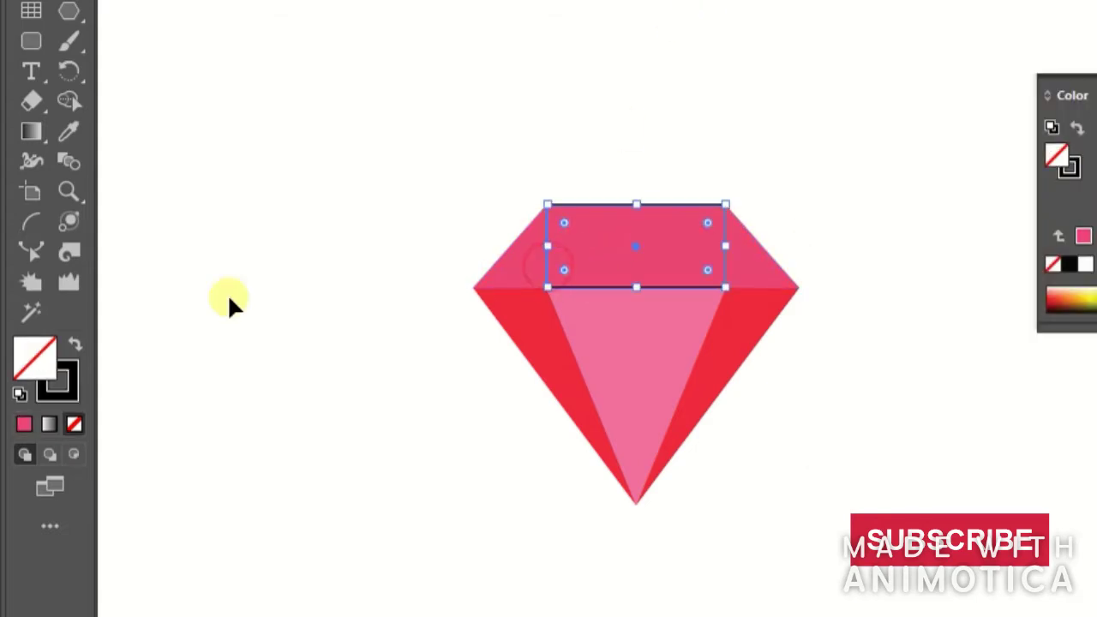
pyautogui.click(40, 393)
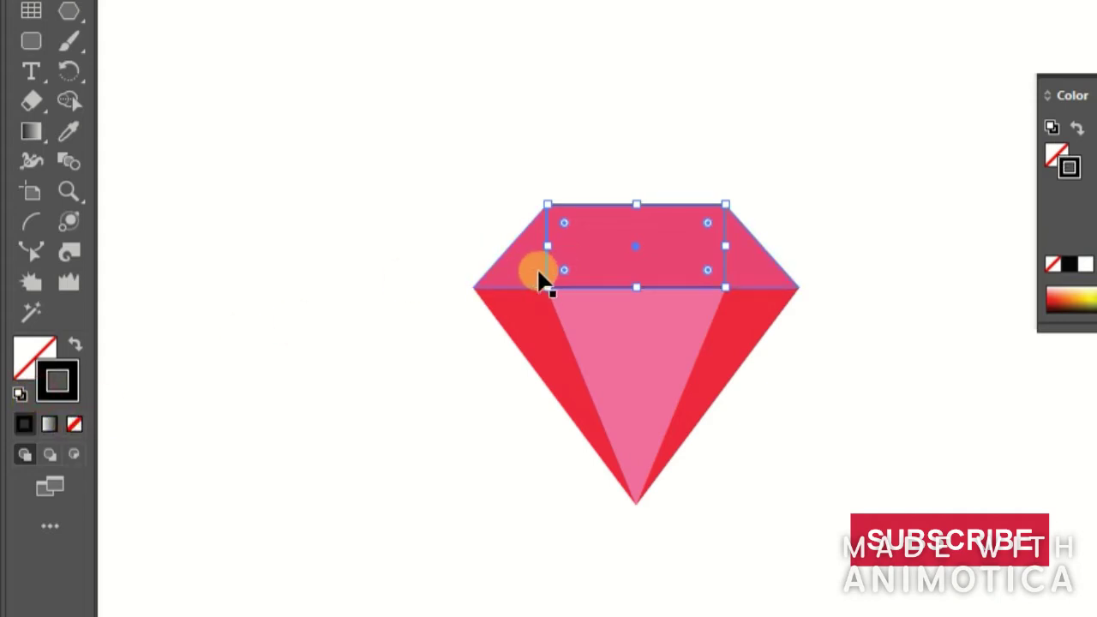
pyautogui.click(73, 422)
pyautogui.click(31, 353)
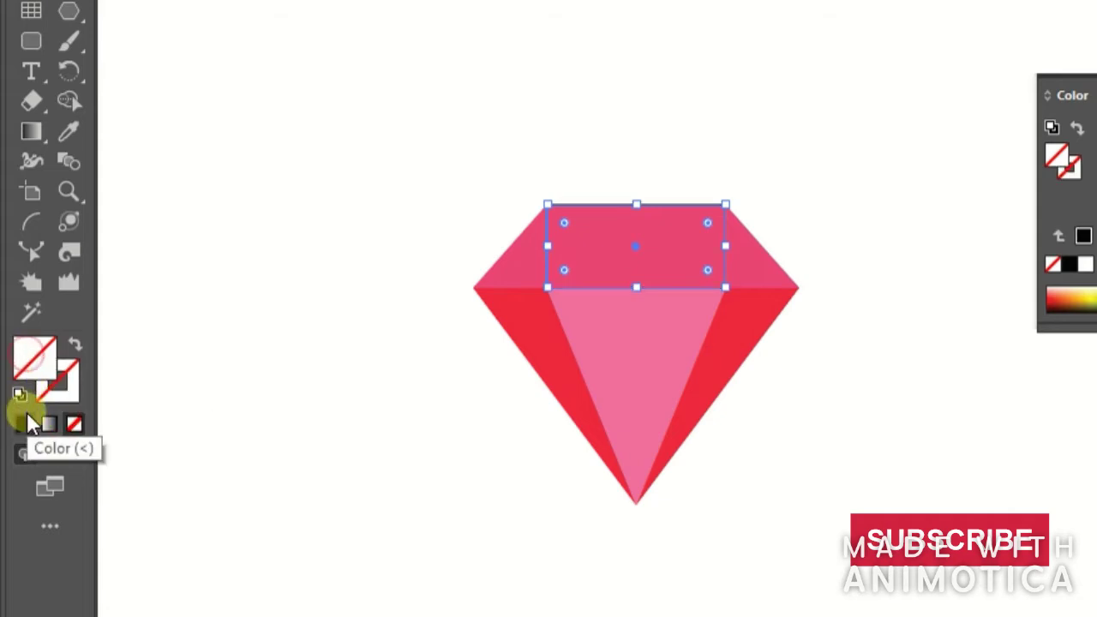
pyautogui.click(27, 417)
pyautogui.click(74, 132)
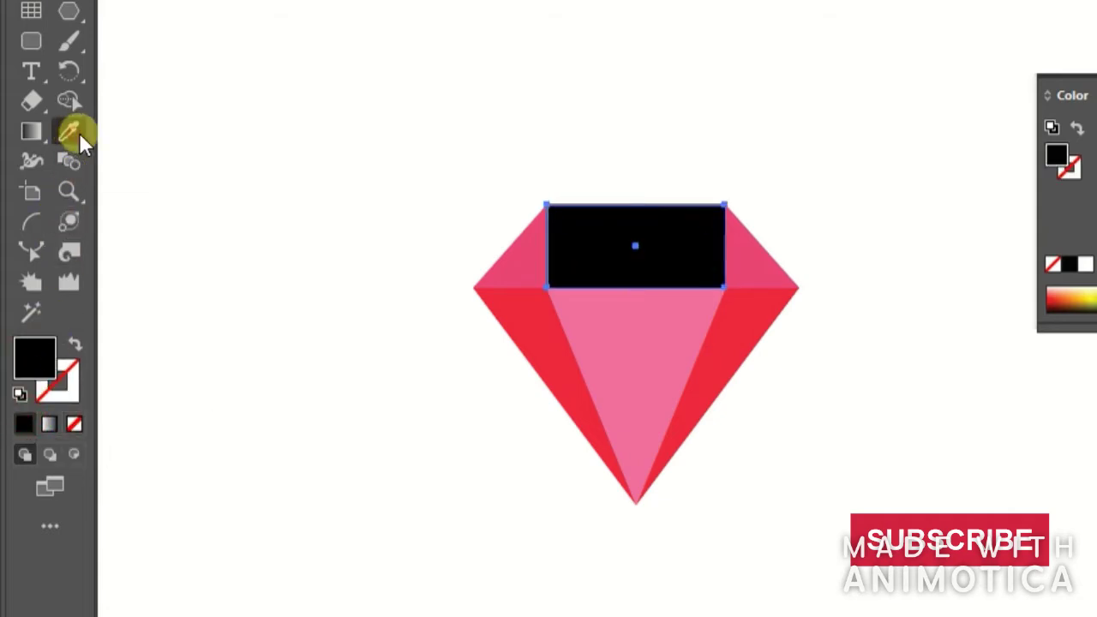
pyautogui.click(509, 250)
pyautogui.press('v')
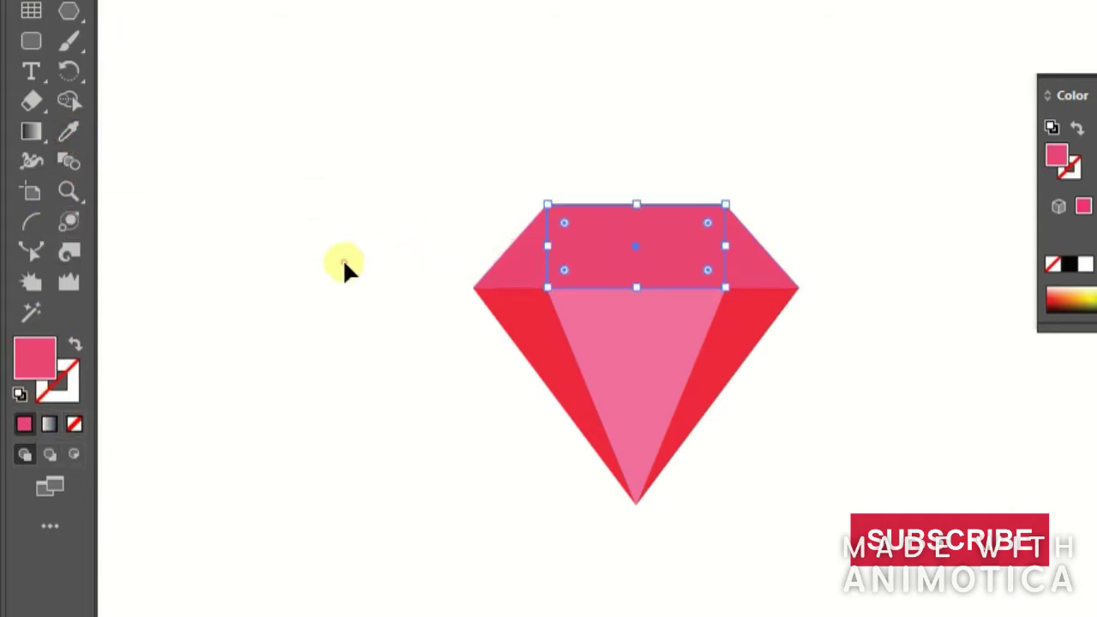
pyautogui.click(344, 261)
# Arrange the pink rectangle behind the trapezoid in the stacking order
pyautogui.click(633, 246)
pyautogui.rightClick(595, 230)
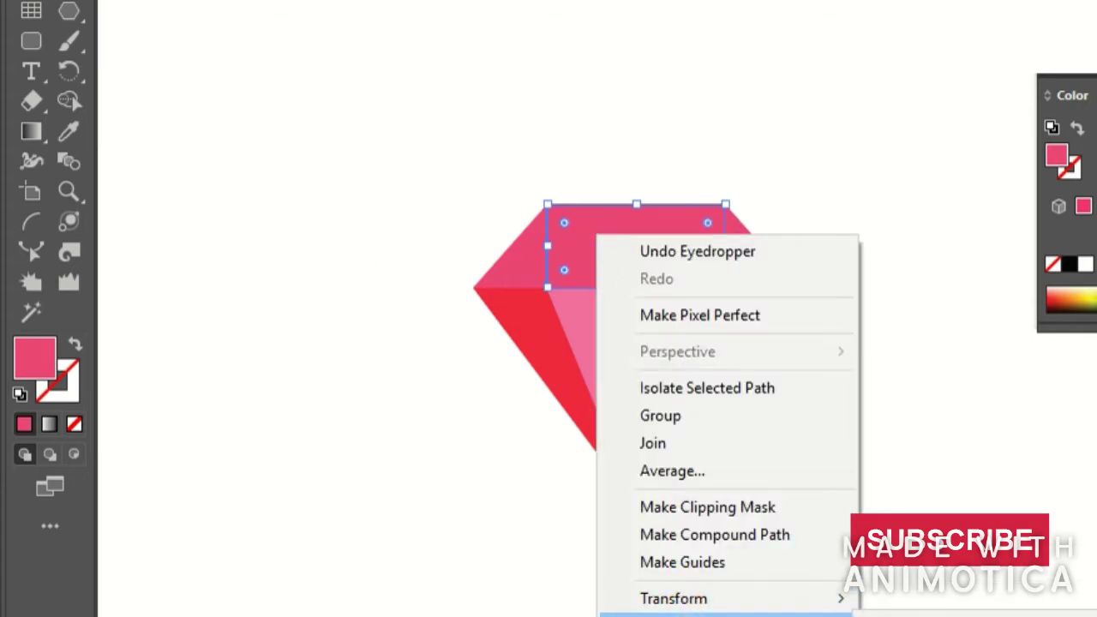
pyautogui.click(921, 616)
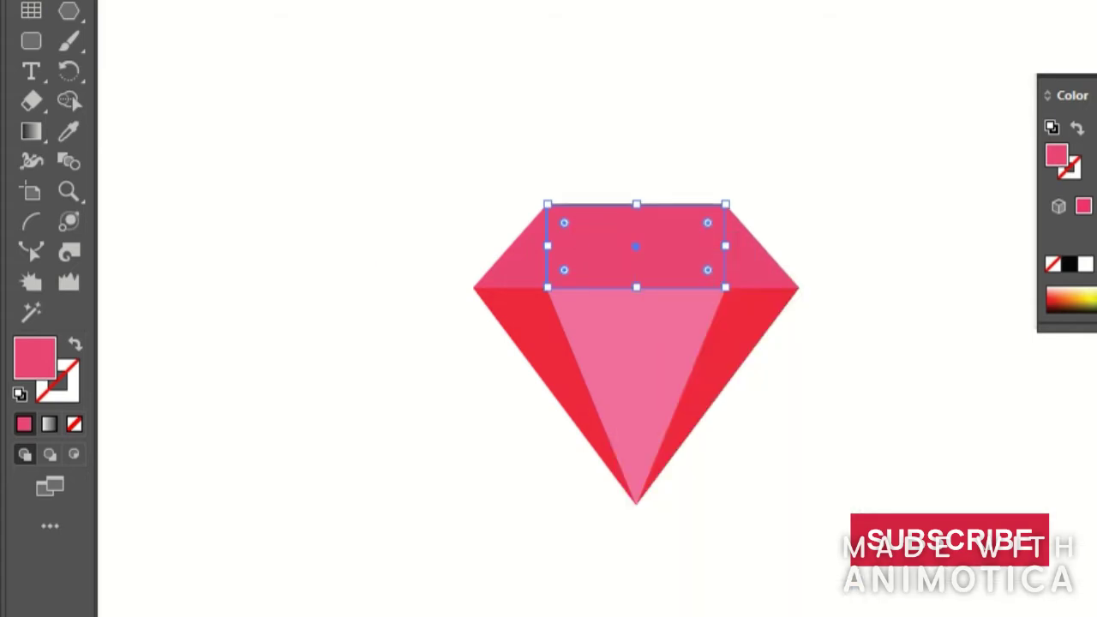
# Restack the trapezoid behind the rectangle and both crossing triangles so the triangle outlines lie on top
pyautogui.click(598, 259)
pyautogui.click(719, 281)
pyautogui.click(659, 239)
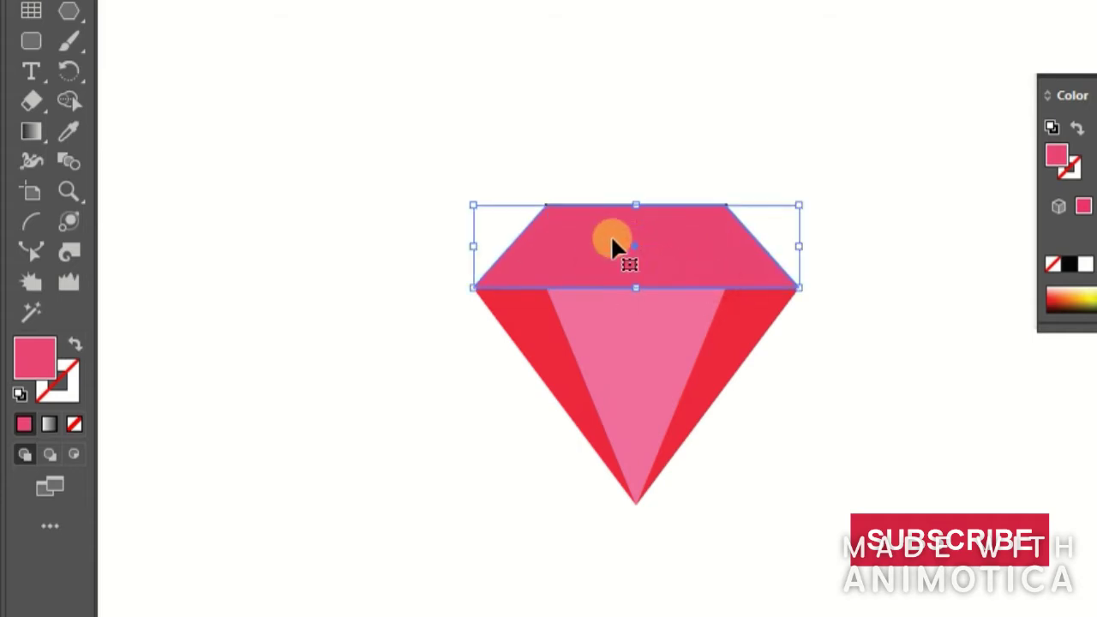
pyautogui.doubleClick(613, 224)
pyautogui.click(299, 273)
pyautogui.doubleClick(299, 273)
pyautogui.click(551, 277)
pyautogui.doubleClick(616, 258)
pyautogui.doubleClick(451, 143)
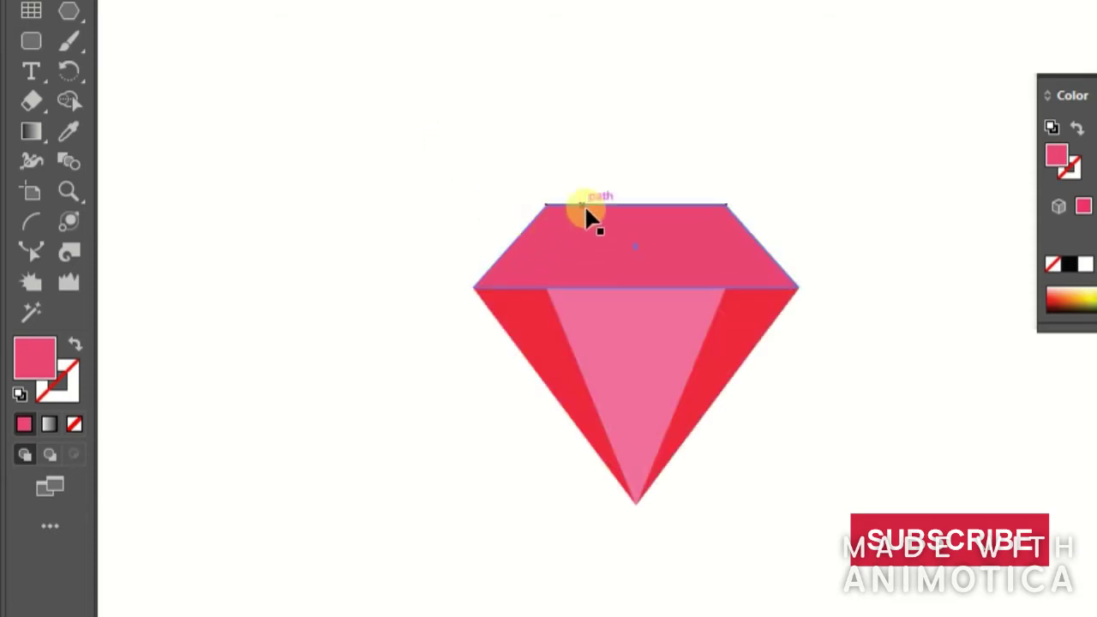
pyautogui.click(628, 217)
pyautogui.press('a')
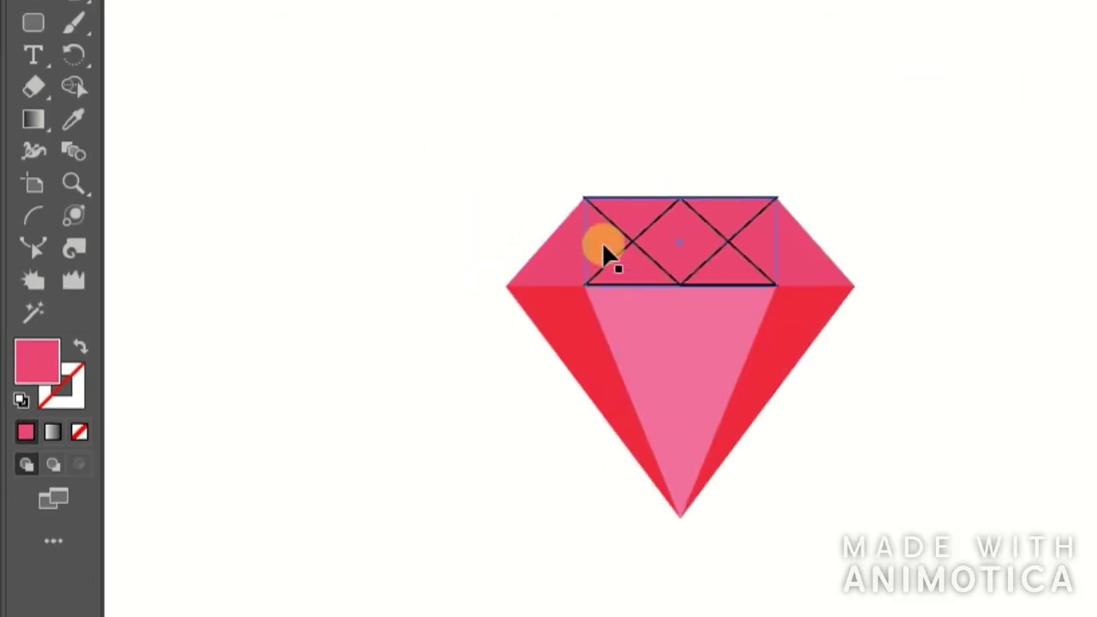
# Lower the opacity of the rectangle in the diamond's crown to 50%
pyautogui.click(604, 245)
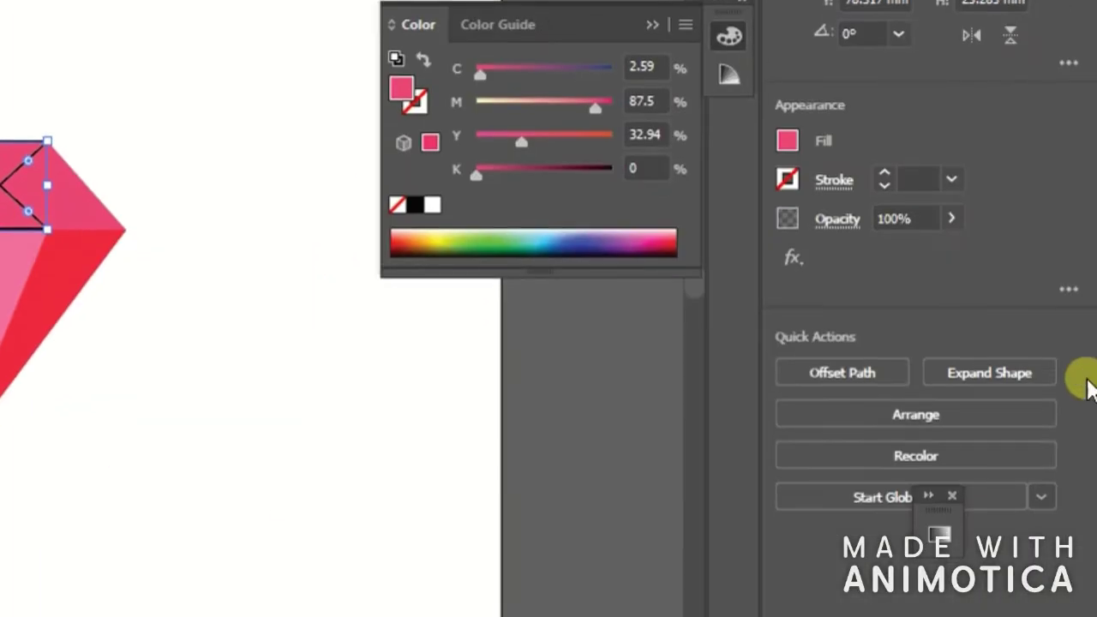
pyautogui.click(949, 216)
pyautogui.moveTo(939, 242); pyautogui.dragTo(927, 242)
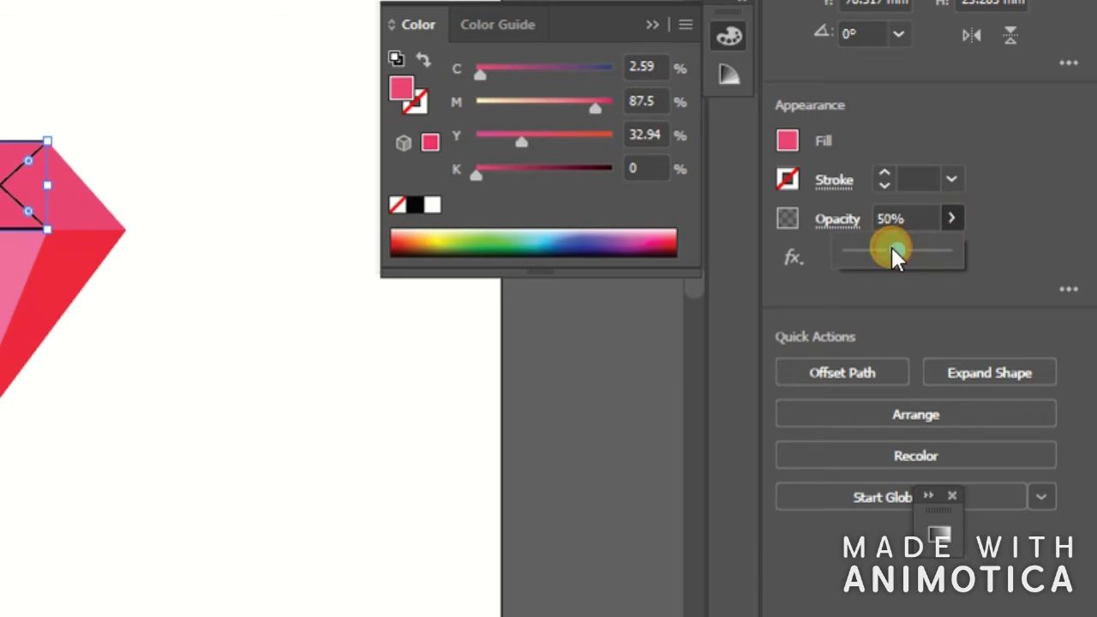
pyautogui.click(2, 415)
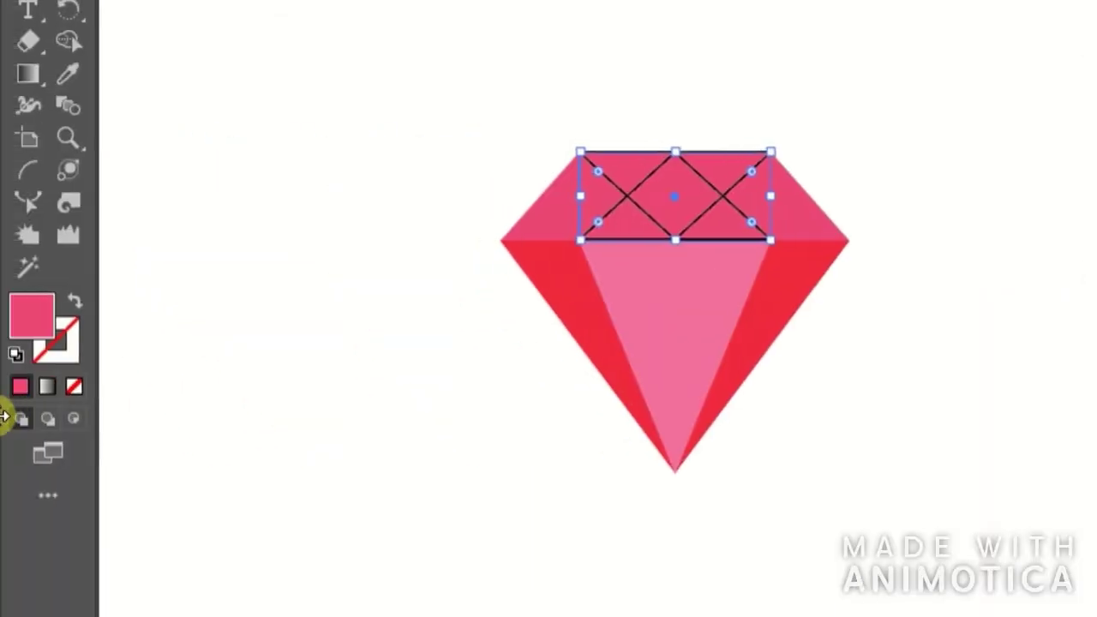
pyautogui.click(322, 274)
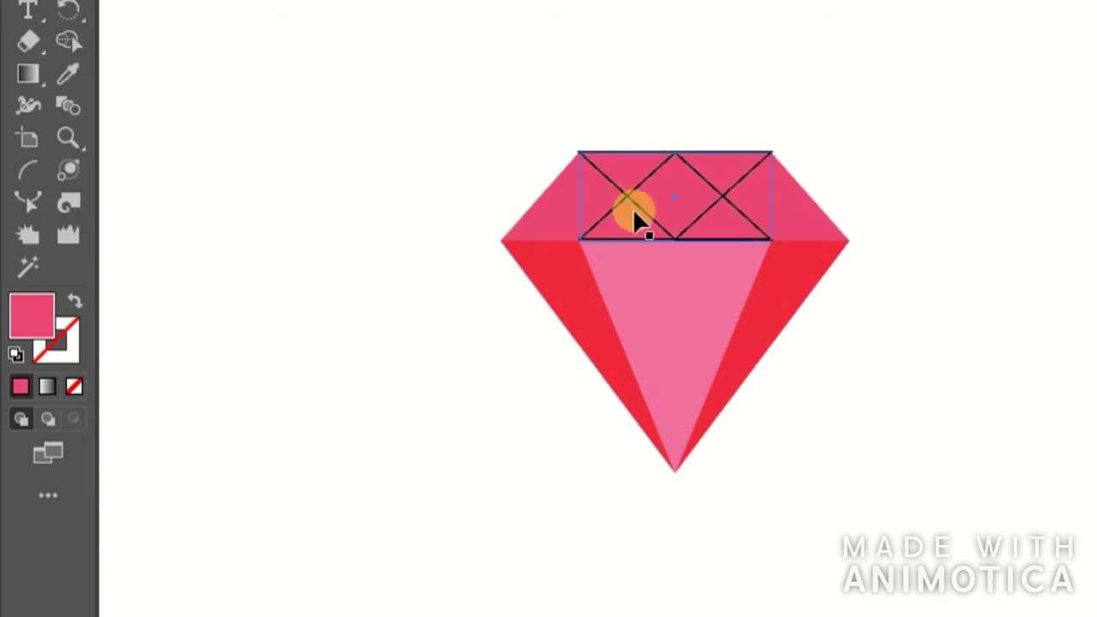
# Remove the stroke of the small upright triangle in the crown and switch on a solid fill for it
pyautogui.click(624, 232)
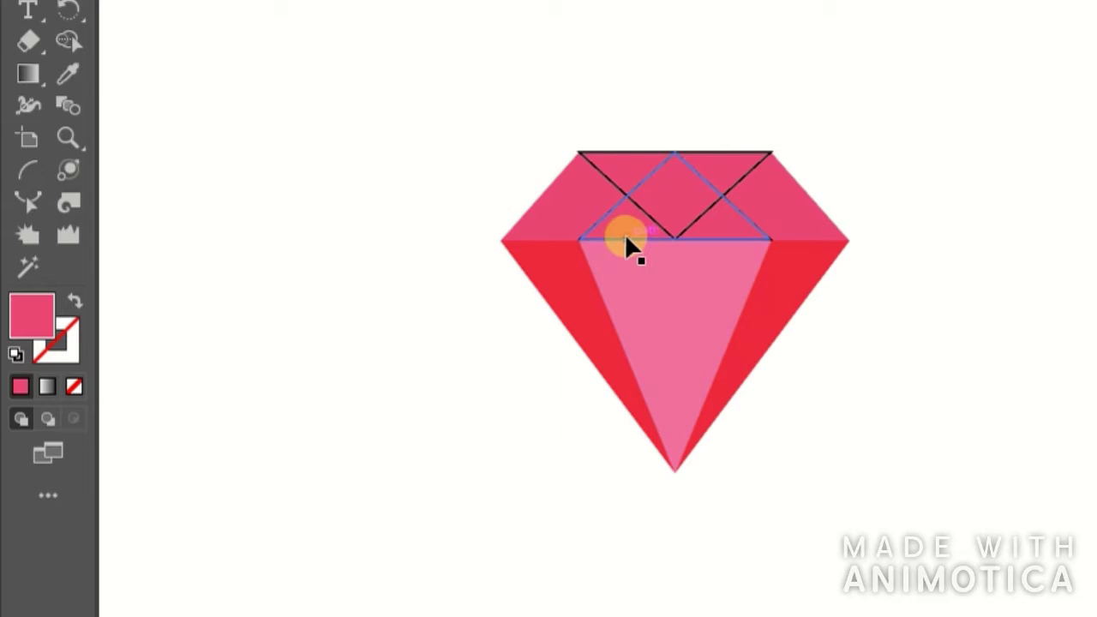
pyautogui.click(625, 238)
pyautogui.click(66, 207)
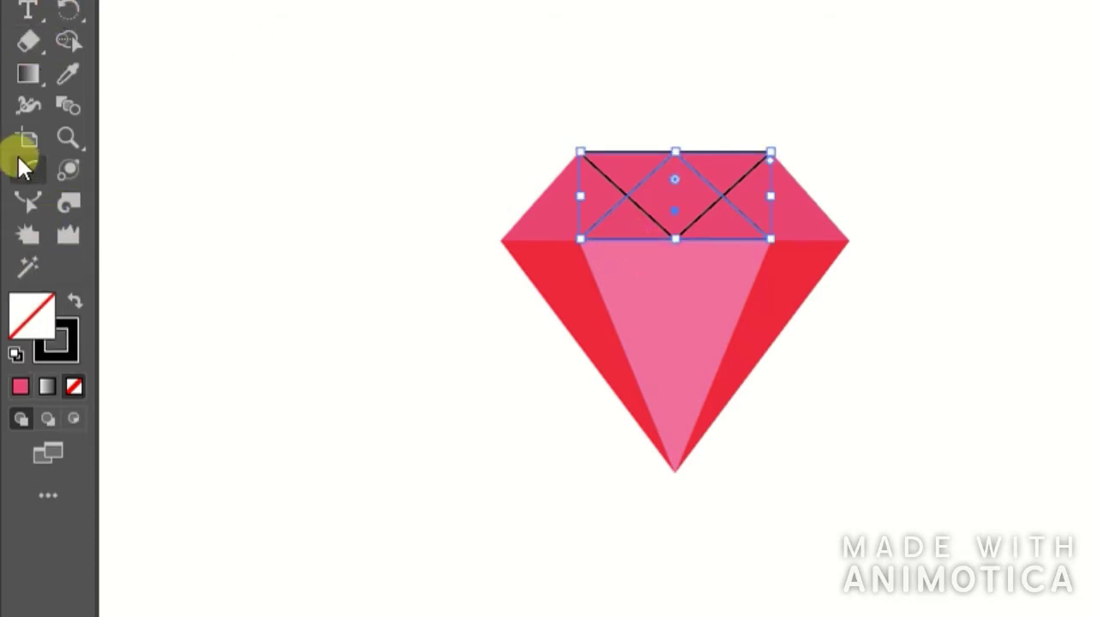
pyautogui.click(75, 382)
pyautogui.click(31, 313)
pyautogui.click(21, 385)
# Fill the small upright triangle with light pink, about M 49.45, Y 7.28, and lower its opacity
pyautogui.doubleClick(32, 303)
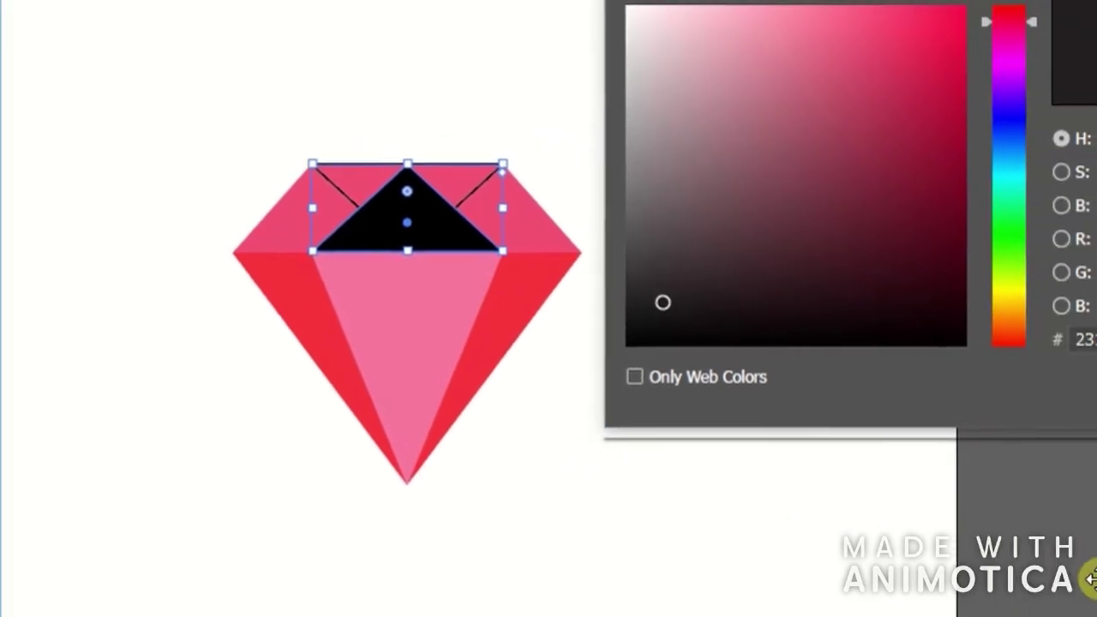
pyautogui.click(819, 21)
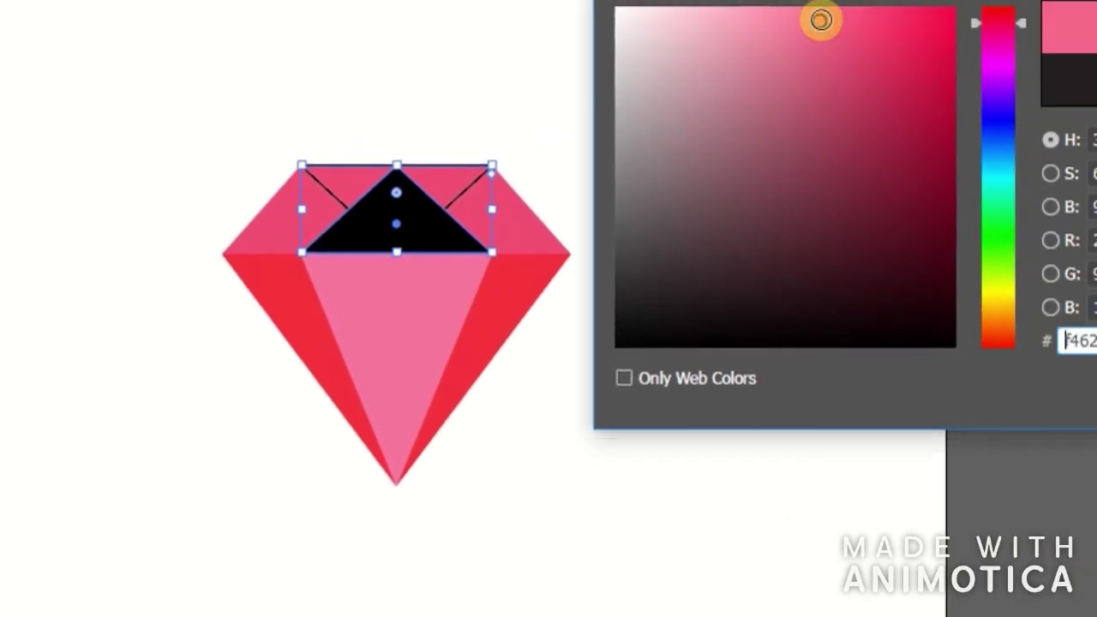
pyautogui.click(744, 12)
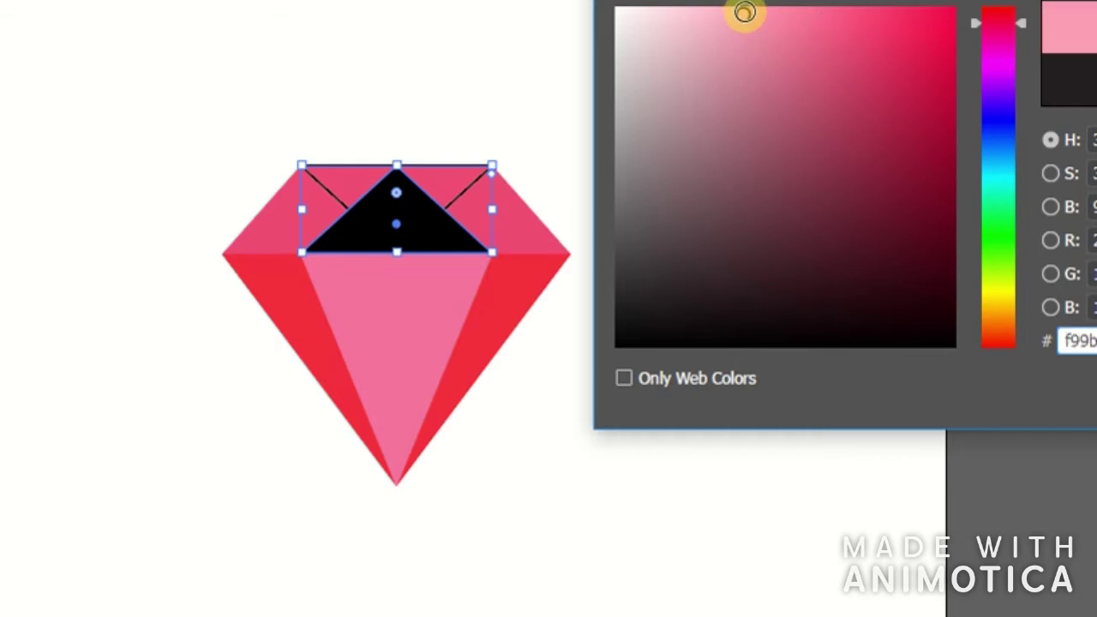
pyautogui.press('Return')
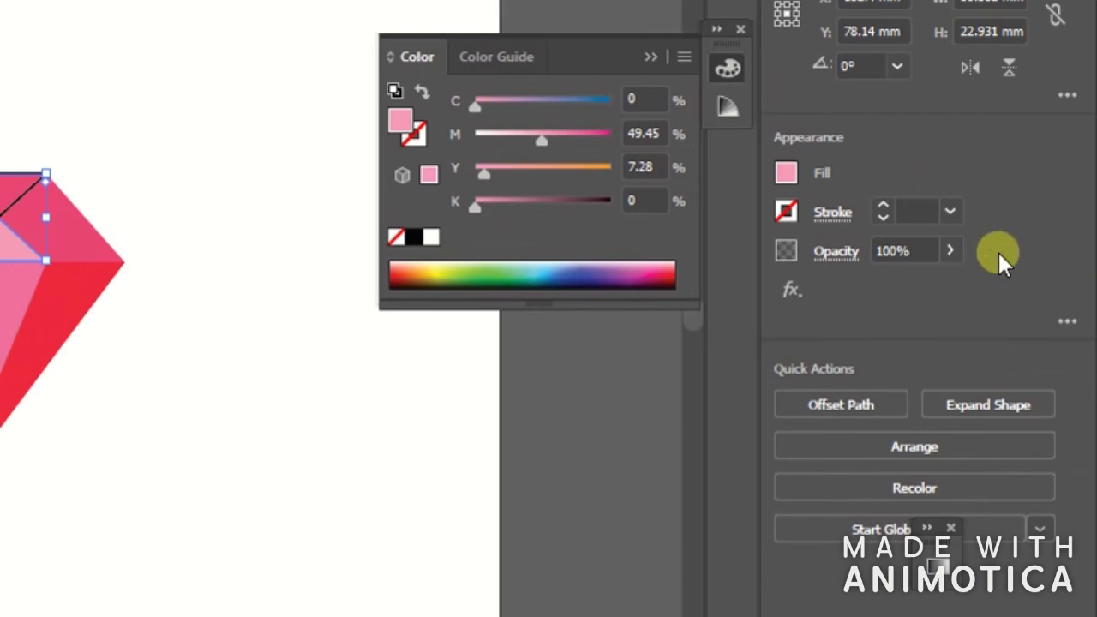
pyautogui.click(952, 249)
pyautogui.moveTo(942, 272); pyautogui.dragTo(886, 294)
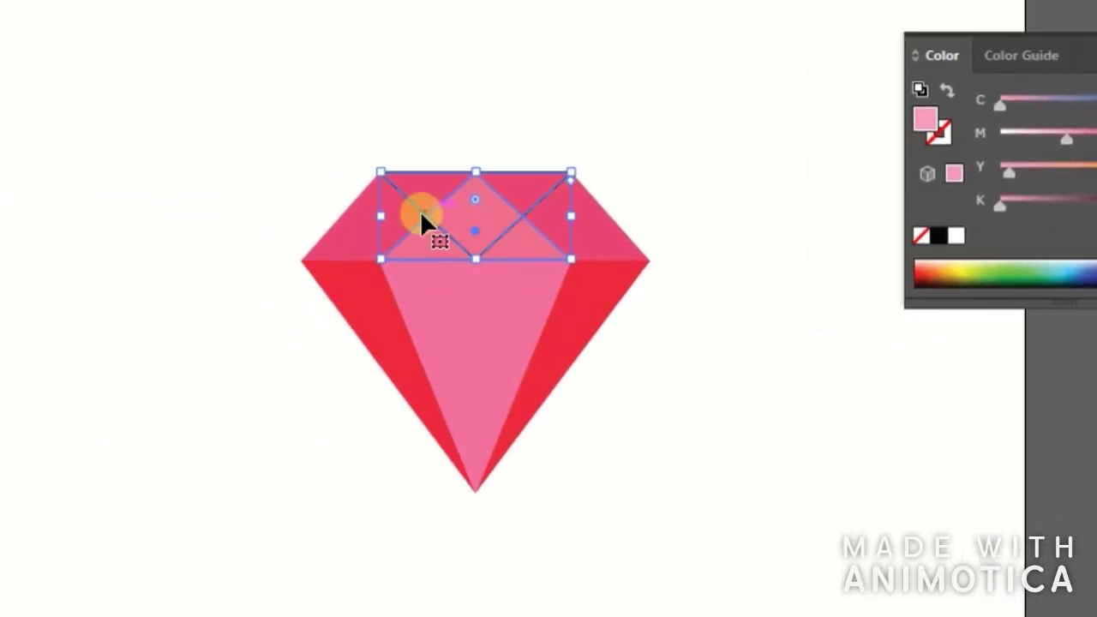
# Remove the stroke of the small inverted triangle in the crown and fill it with pale pink #f9b7c9
pyautogui.click(420, 211)
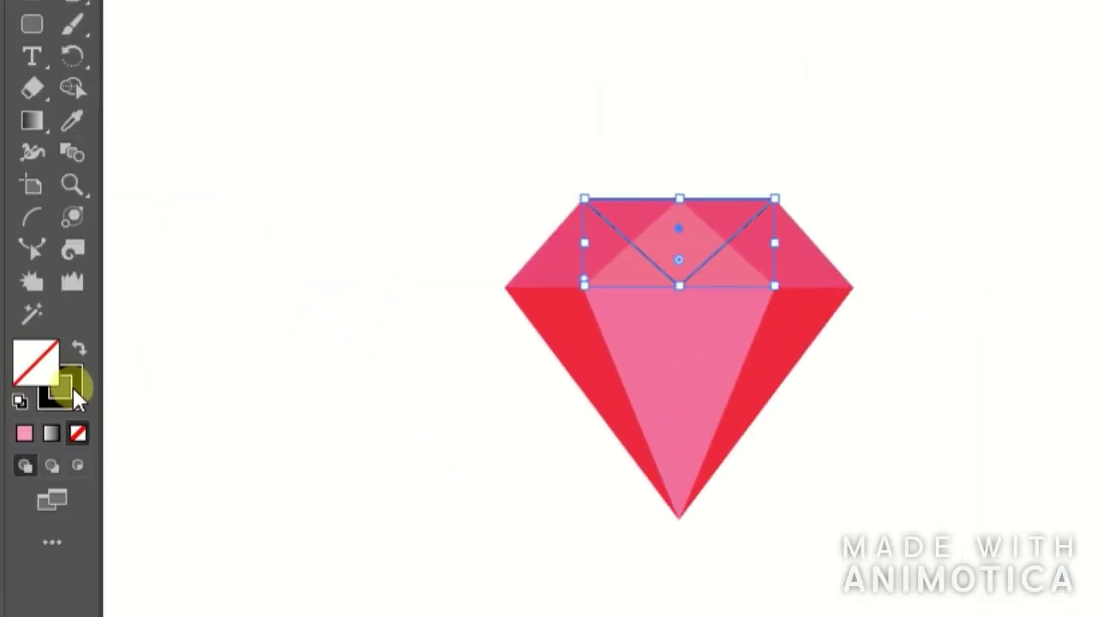
pyautogui.click(73, 395)
pyautogui.click(77, 434)
pyautogui.click(29, 364)
pyautogui.click(28, 431)
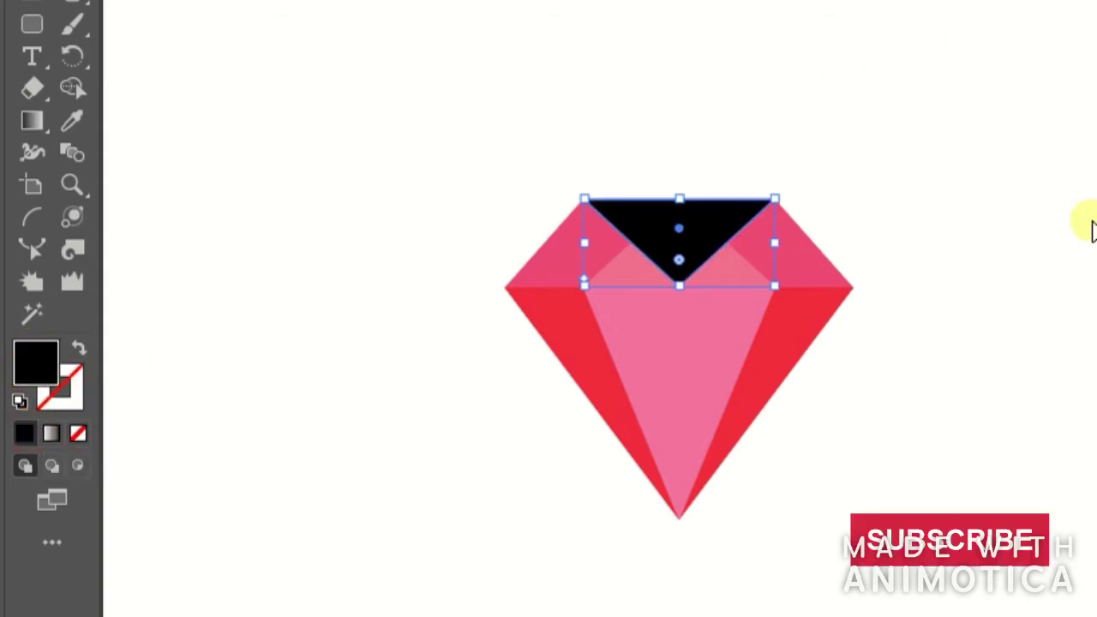
pyautogui.doubleClick(32, 366)
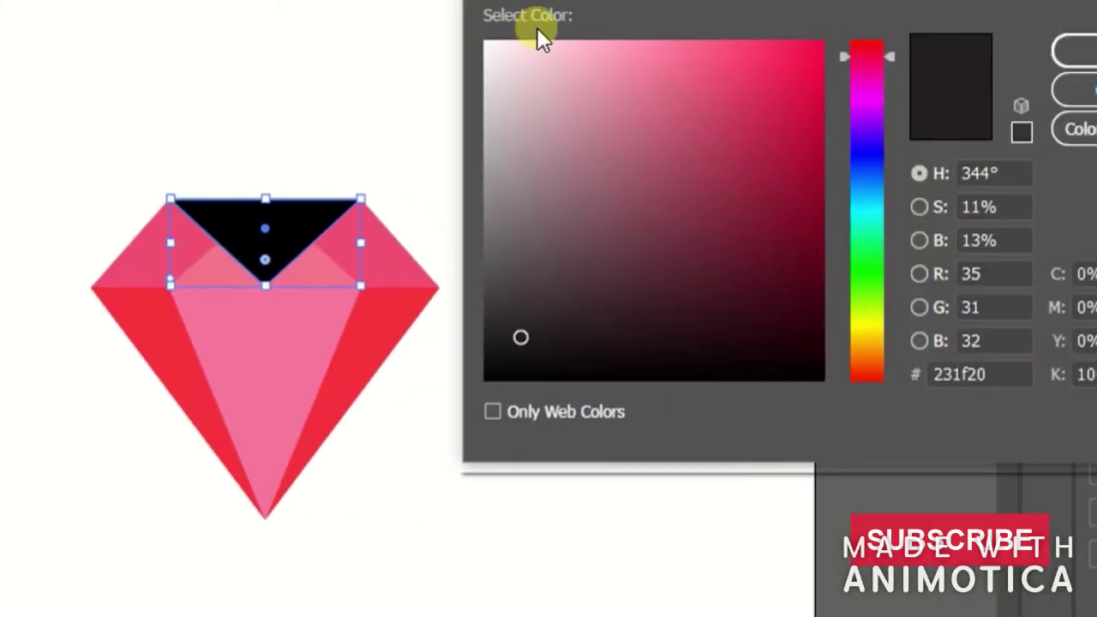
pyautogui.click(576, 44)
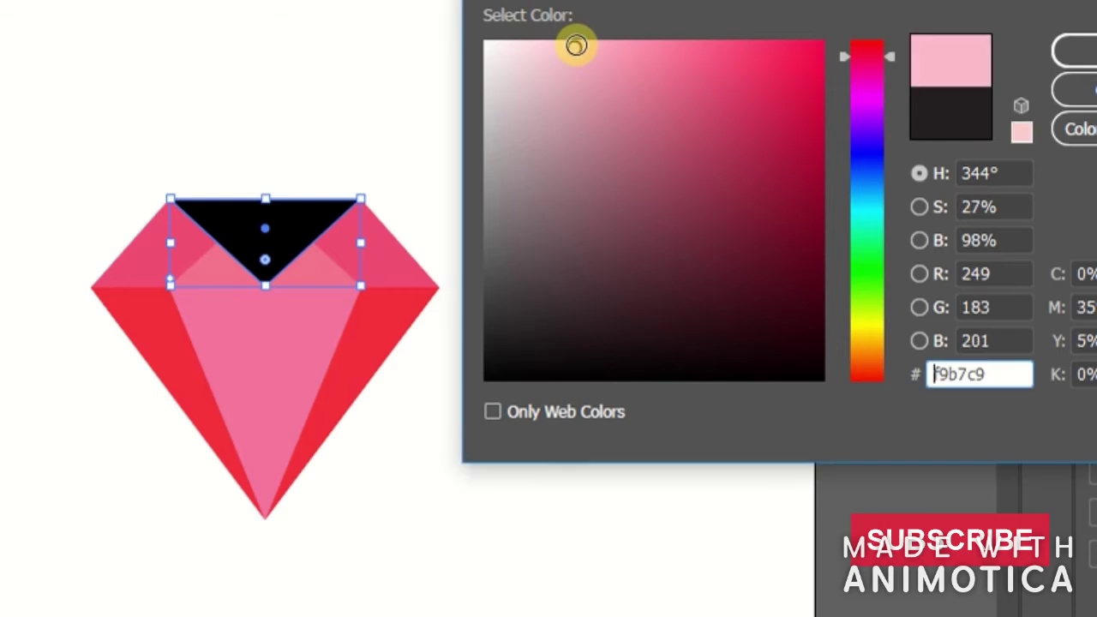
pyautogui.click(1067, 49)
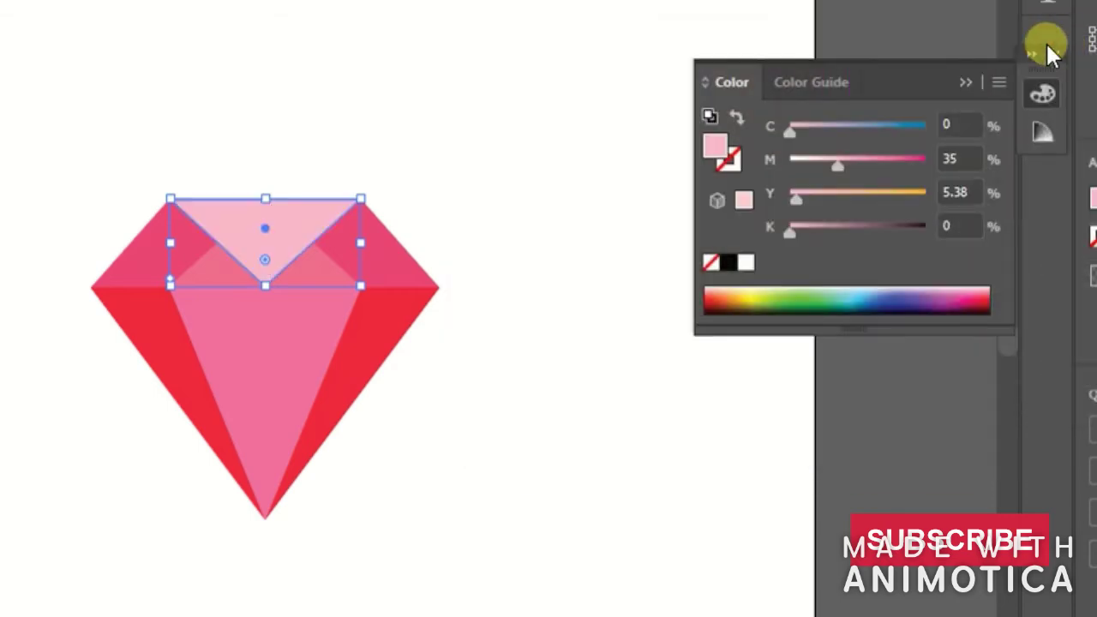
# Raise the magenta in the small inverted triangle's fill to 64%
pyautogui.click(839, 169)
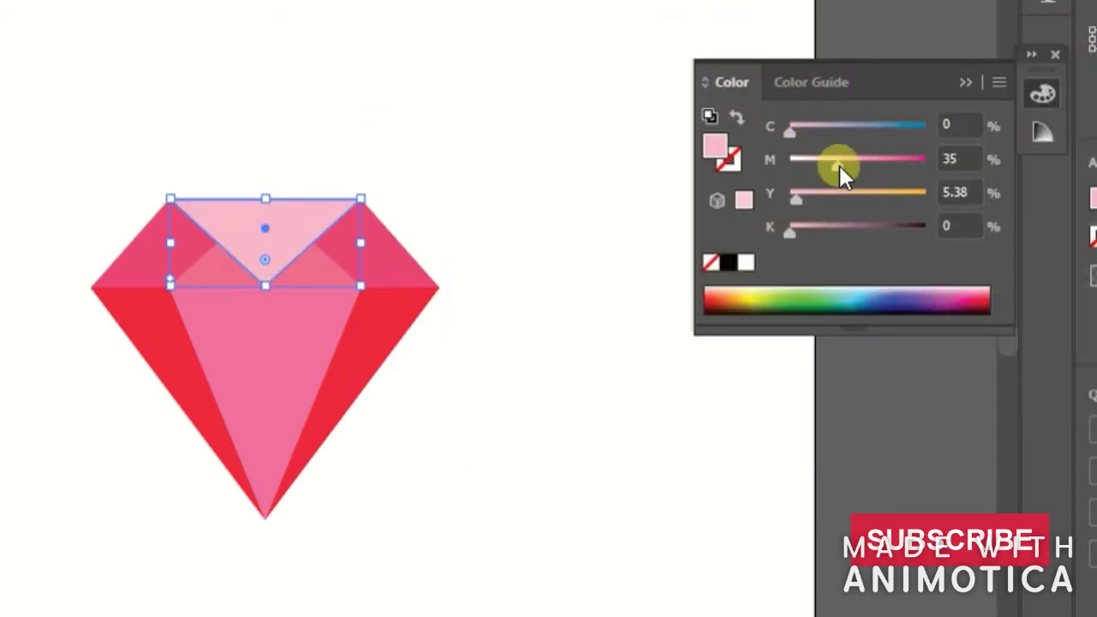
pyautogui.moveTo(838, 170); pyautogui.dragTo(862, 171)
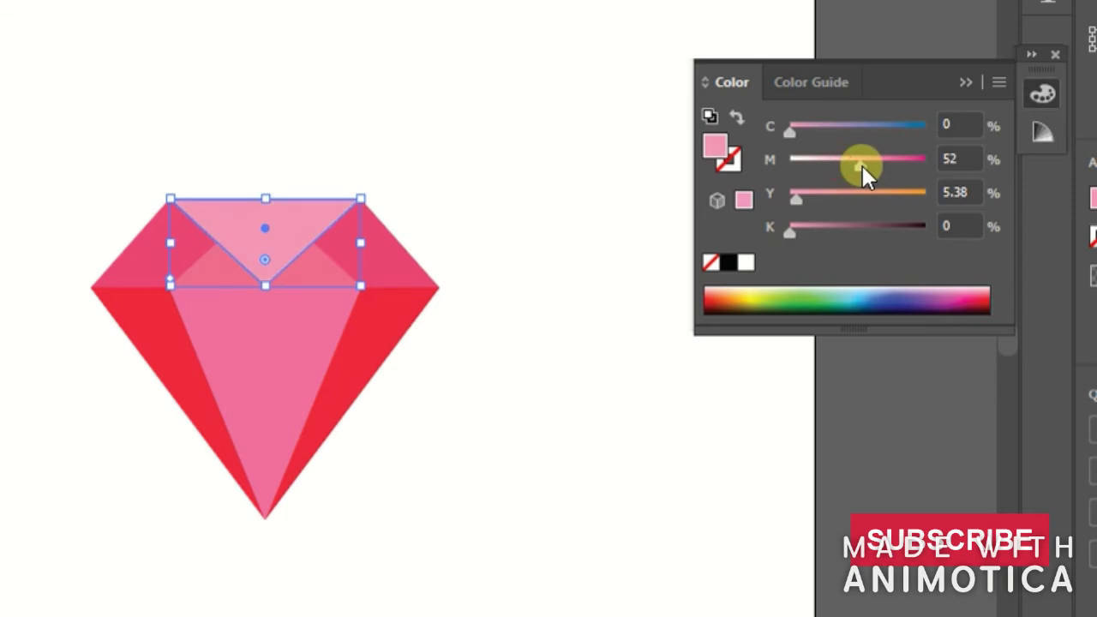
pyautogui.moveTo(862, 166); pyautogui.dragTo(875, 164)
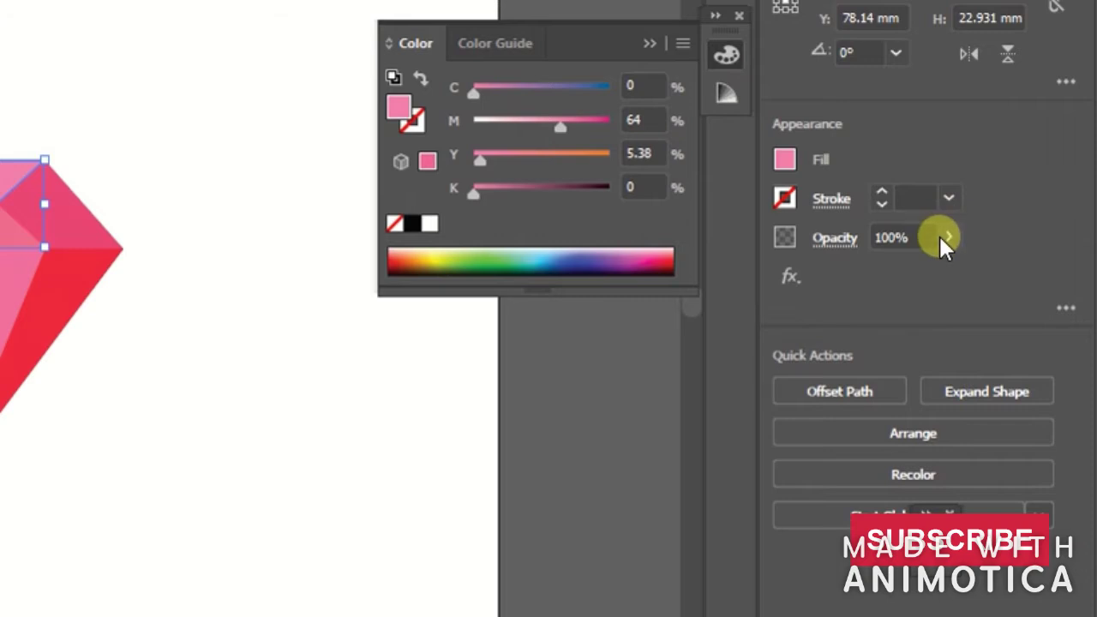
# Lower the opacity of the small inverted triangle in the crown and set its fill magenta to 22%
pyautogui.click(946, 238)
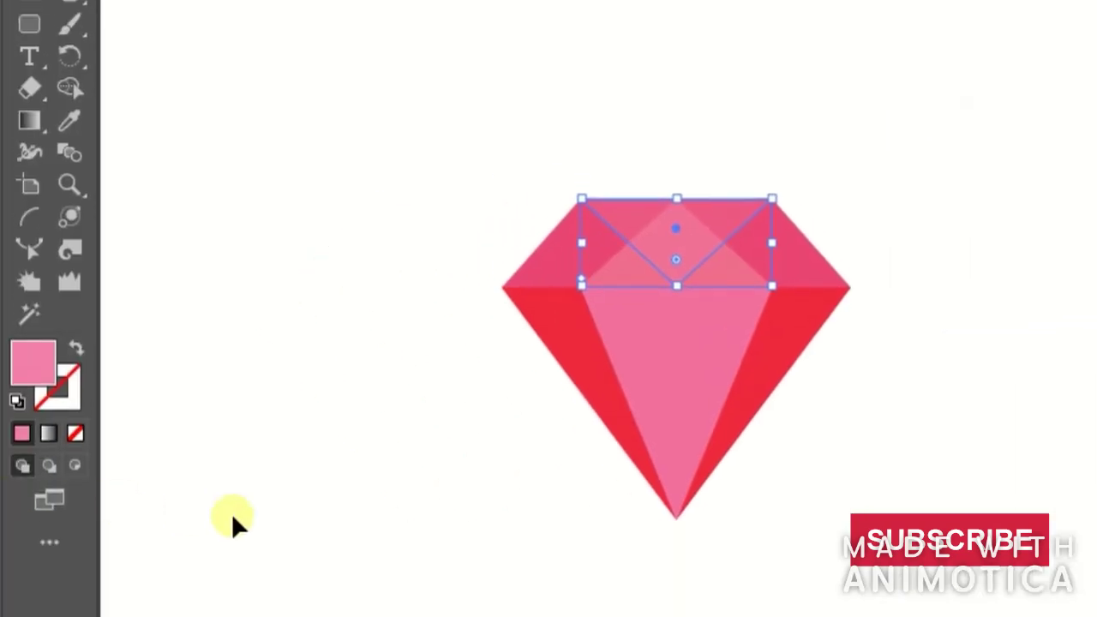
pyautogui.click(231, 514)
pyautogui.click(643, 244)
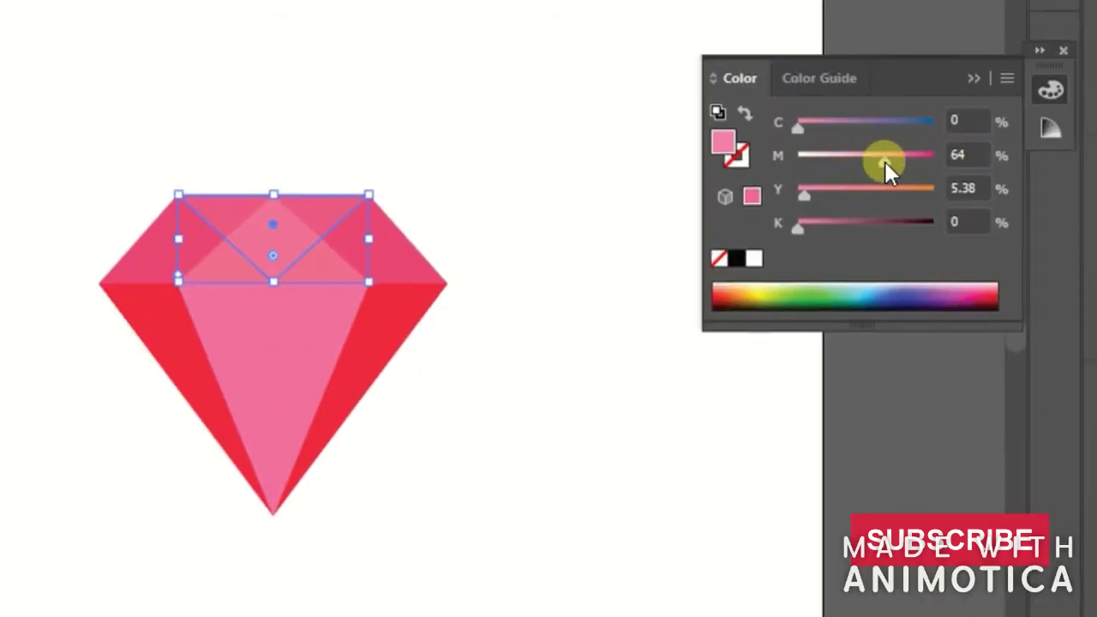
pyautogui.moveTo(883, 156); pyautogui.dragTo(825, 162)
pyautogui.click(542, 313)
# Set the magenta in the crown rectangle's fill to 73% and deselect the artwork
pyautogui.click(356, 246)
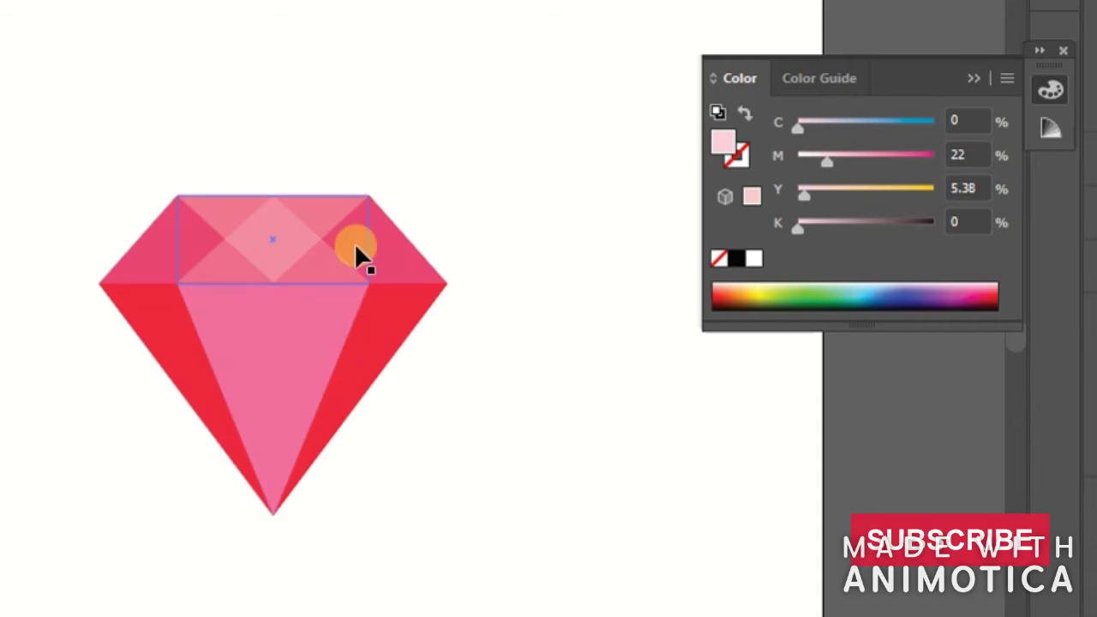
pyautogui.moveTo(906, 161); pyautogui.dragTo(896, 162)
pyautogui.rightClick(351, 231)
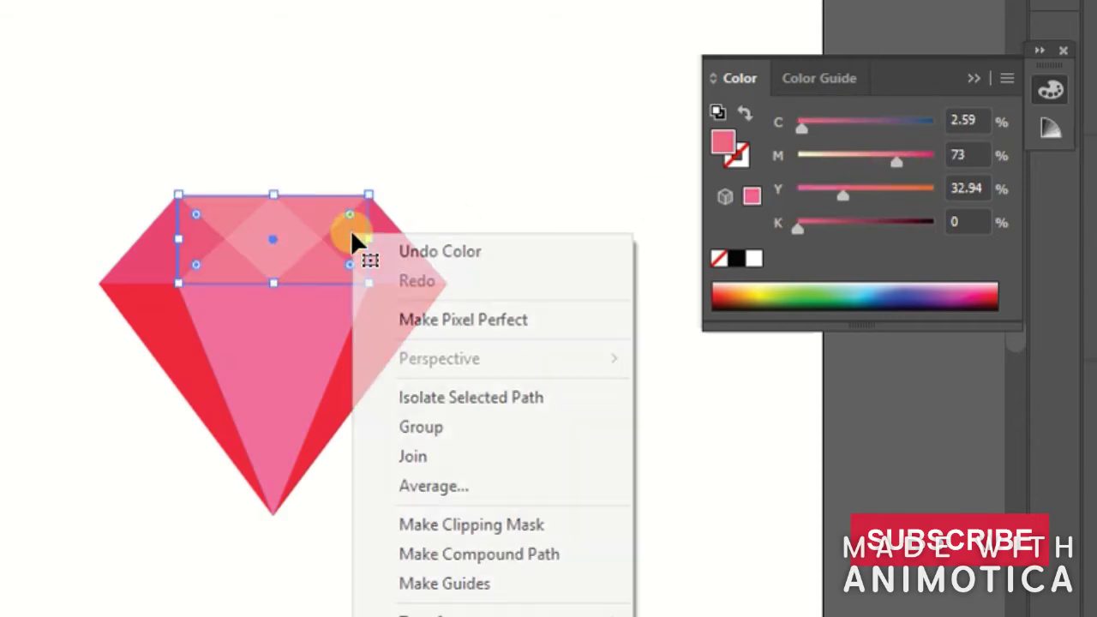
pyautogui.rightClick(142, 258)
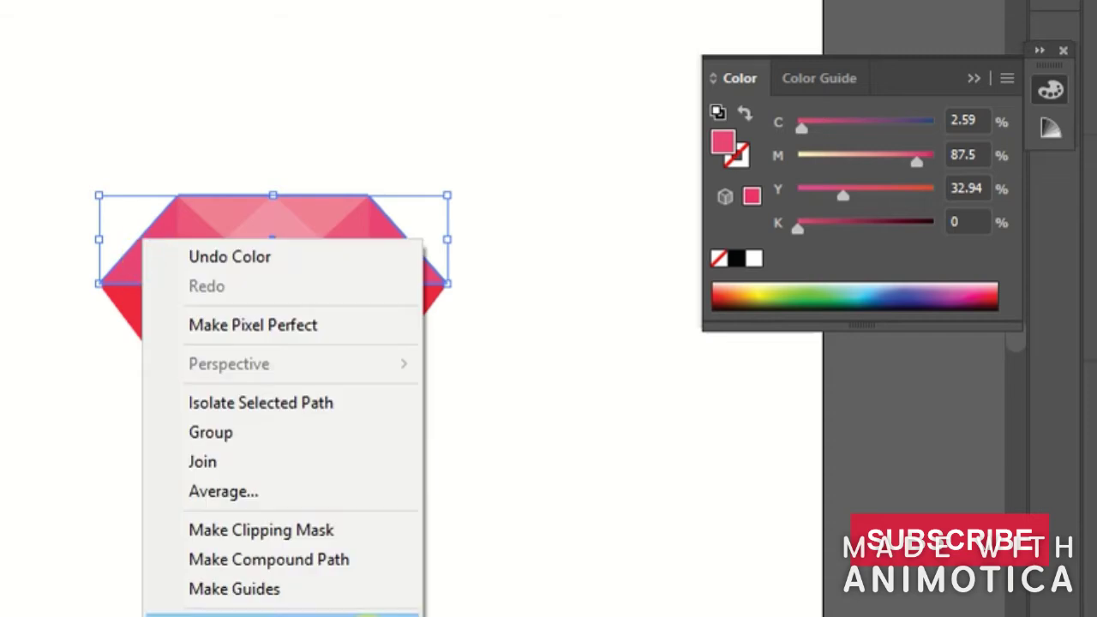
pyautogui.press('Escape')
pyautogui.click(580, 458)
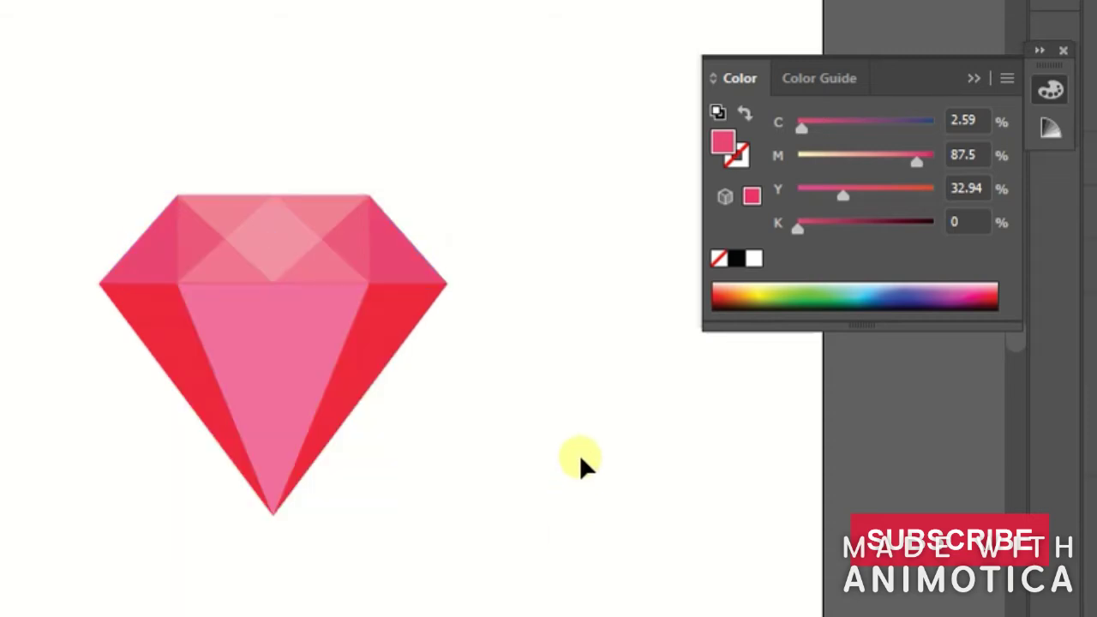
# Set the magenta of the narrow central triangle below the crown to 56% and lower its opacity to about 49%
pyautogui.click(179, 374)
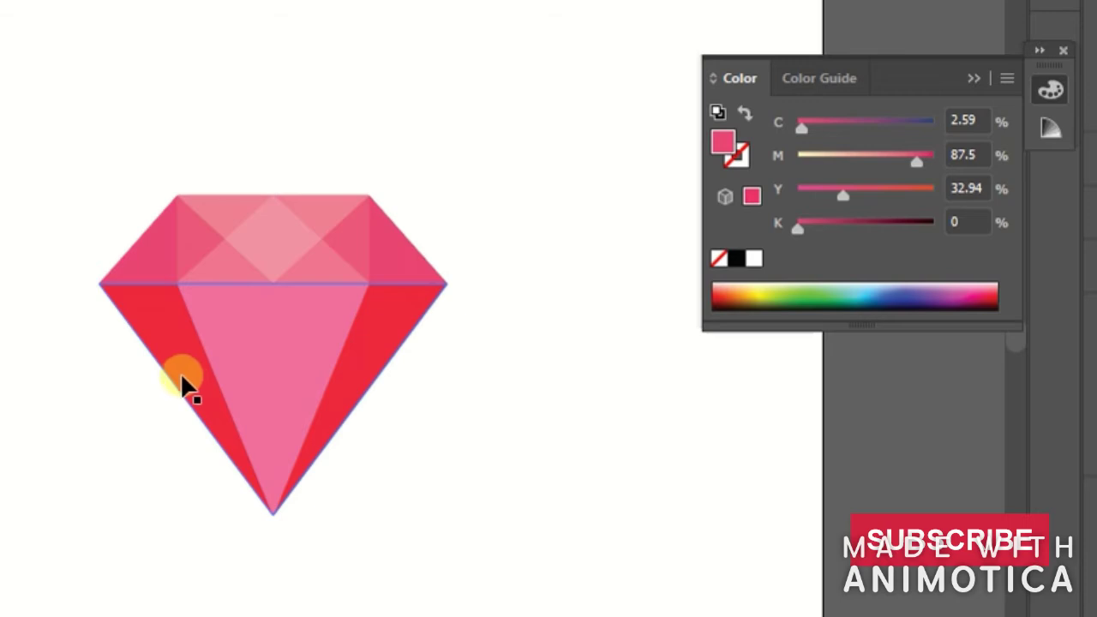
pyautogui.click(306, 267)
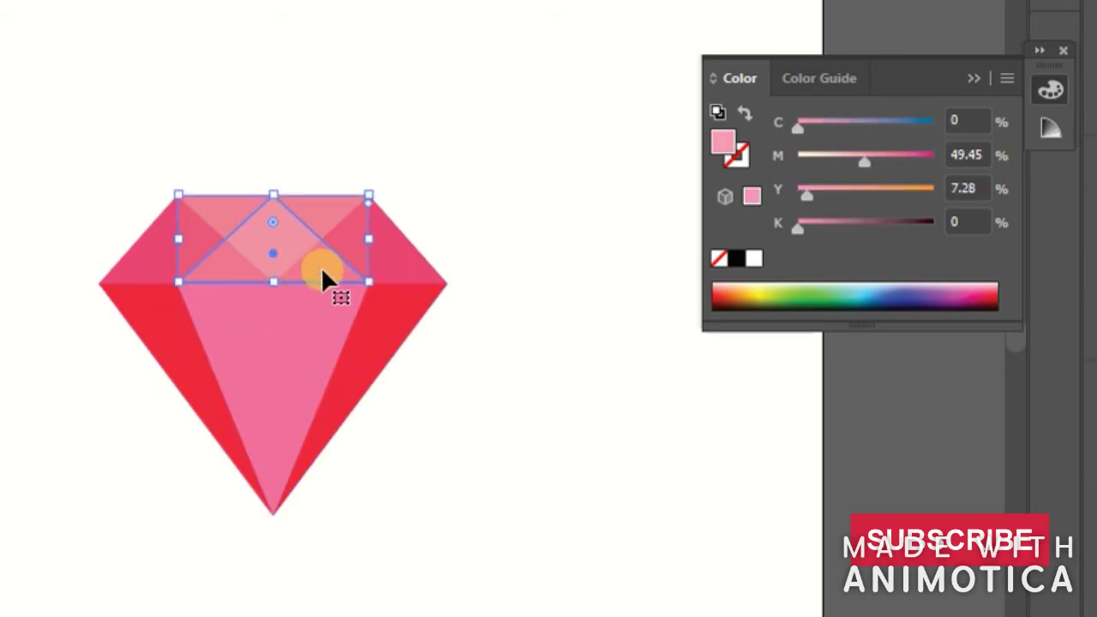
pyautogui.click(309, 377)
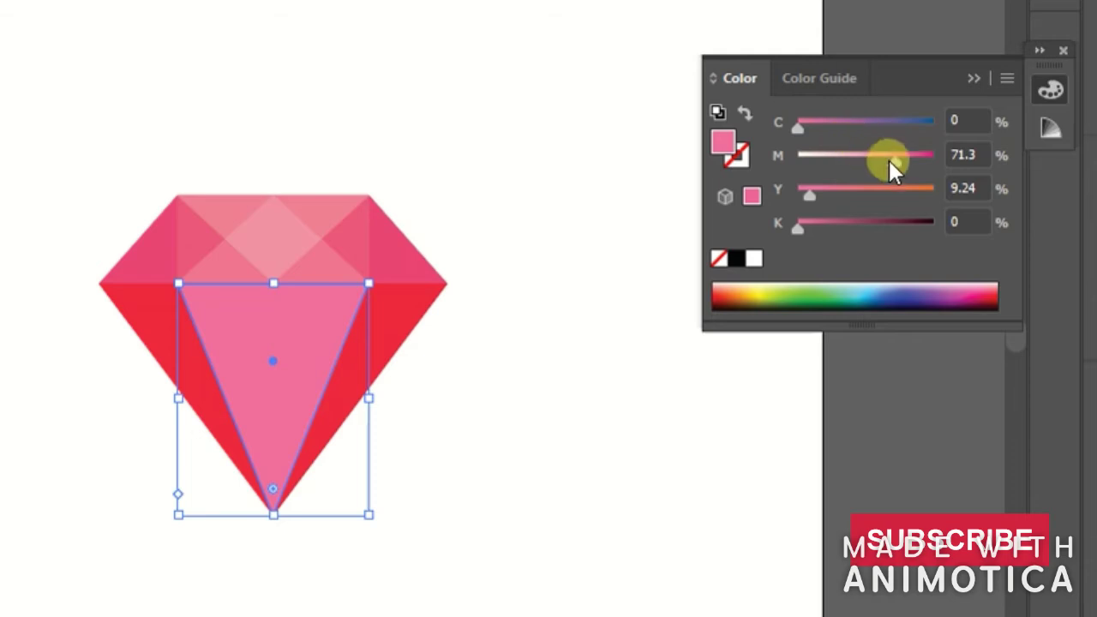
pyautogui.moveTo(893, 163); pyautogui.dragTo(872, 165)
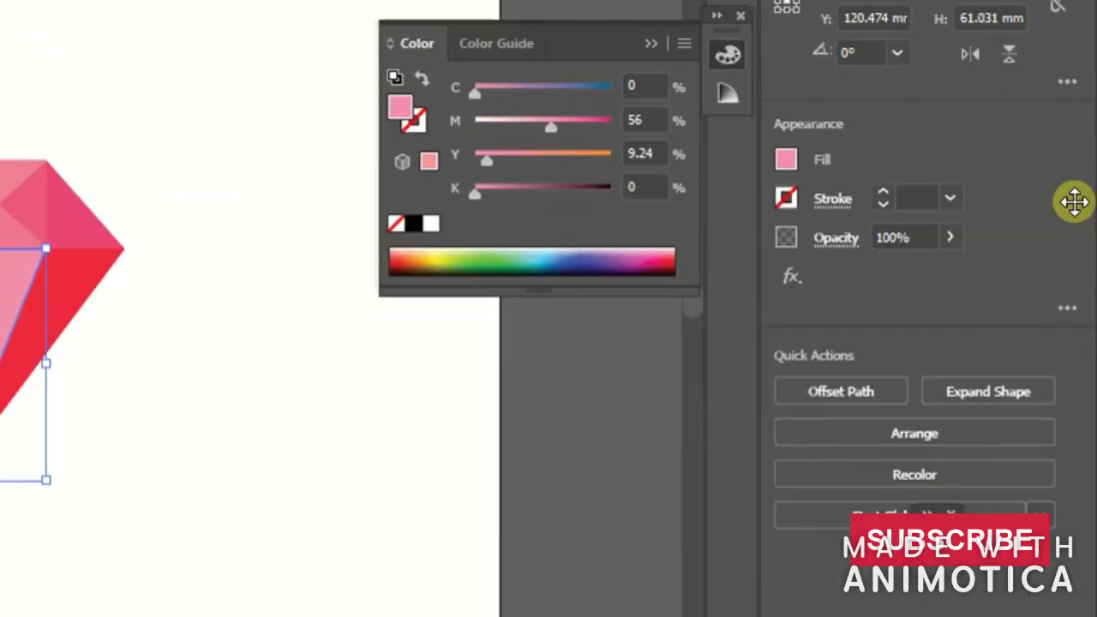
pyautogui.click(951, 235)
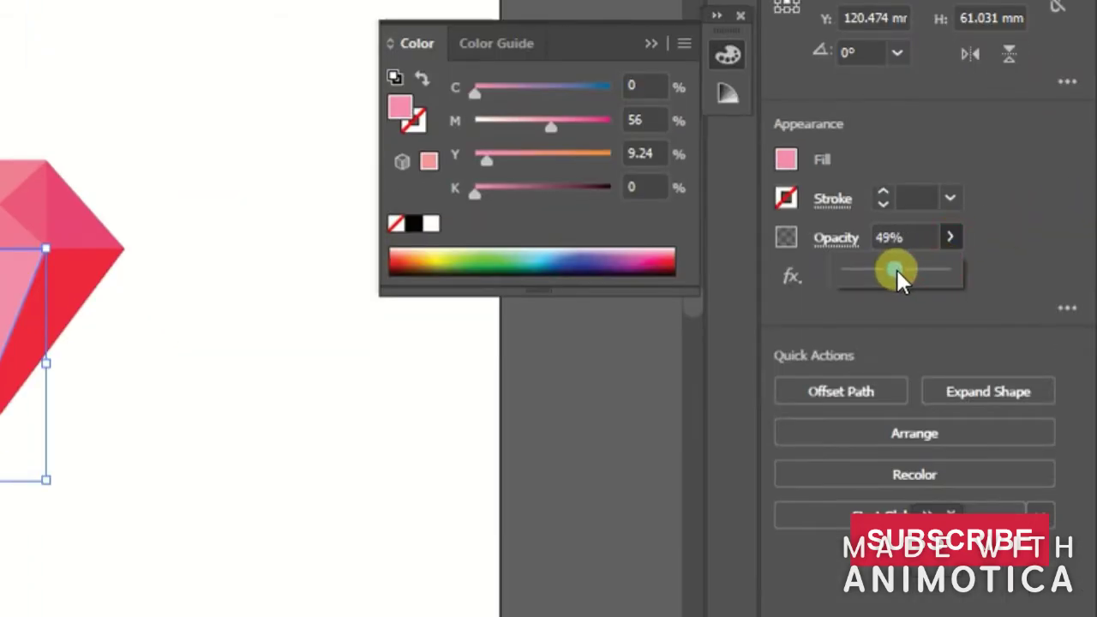
pyautogui.click(3, 133)
# Try magenta values of 73% and 41% in the central lower triangle's fill
pyautogui.moveTo(973, 161); pyautogui.dragTo(999, 162)
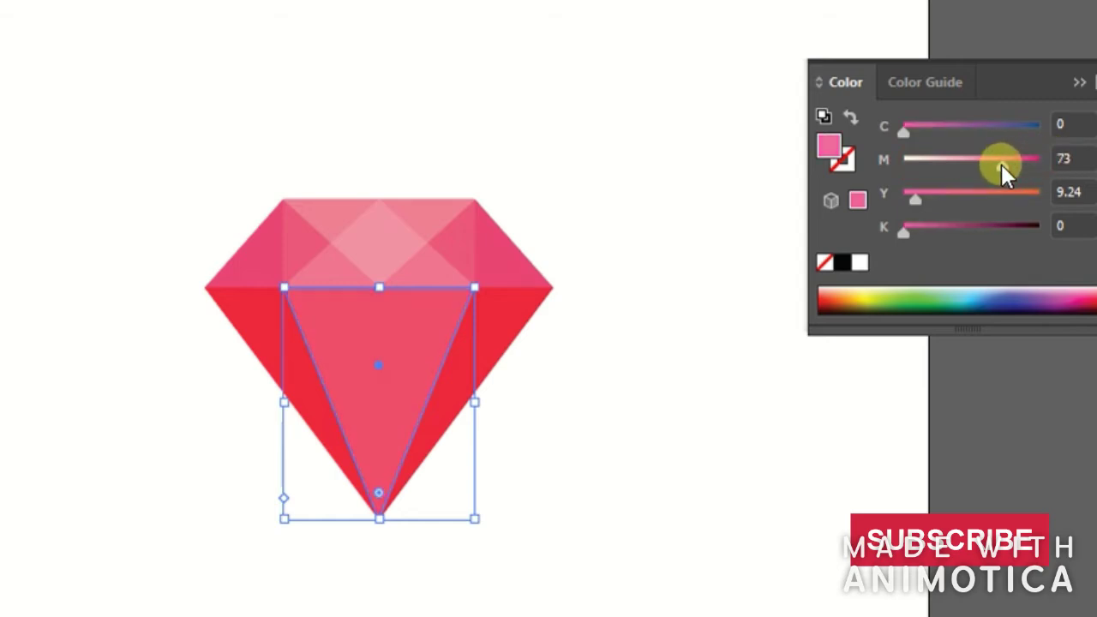
pyautogui.click(855, 200)
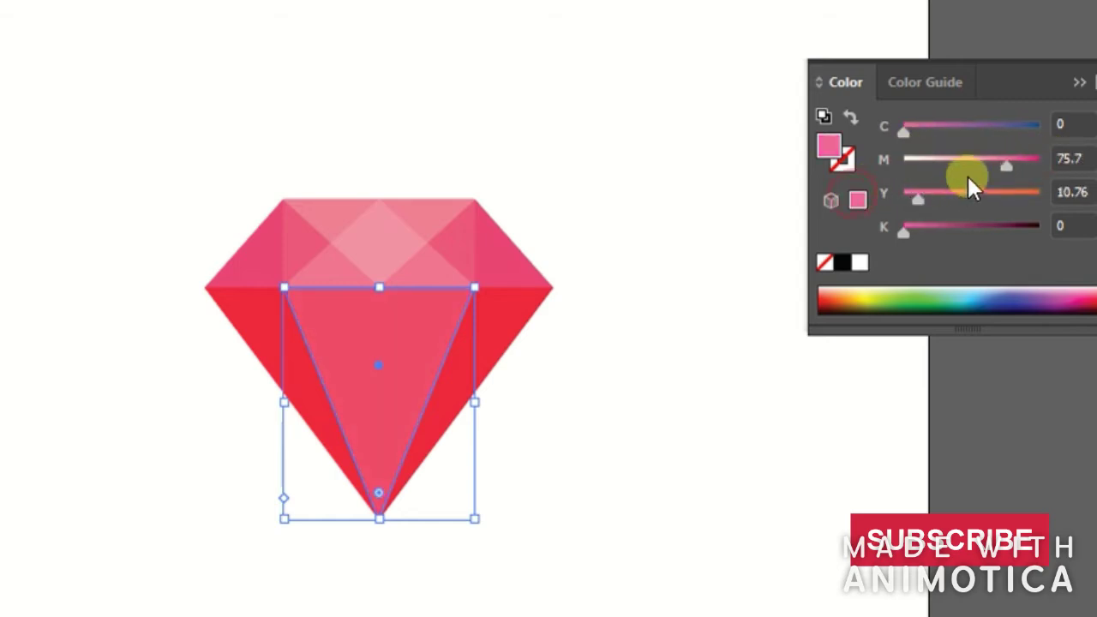
pyautogui.moveTo(1005, 166); pyautogui.dragTo(957, 166)
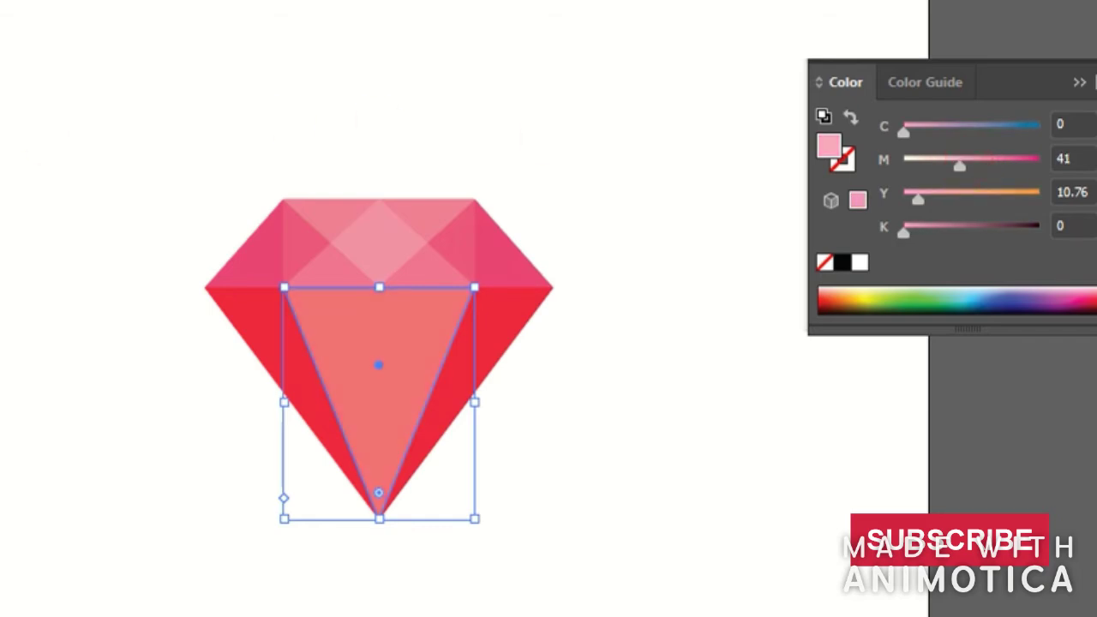
# Copy the small upright crown triangle's pink fill onto the central lower triangle with the Eyedropper
pyautogui.press('i')
pyautogui.click(344, 222)
pyautogui.click(333, 267)
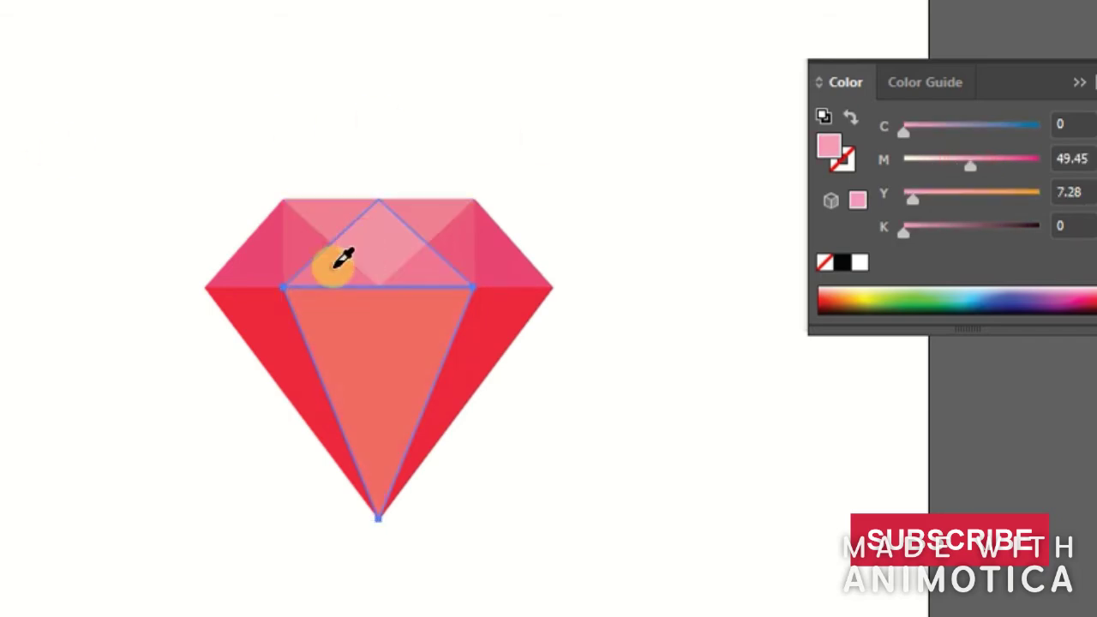
pyautogui.press('v')
pyautogui.click(86, 24)
# Set the yellow in the large lower triangle's fill to 39% to turn its outer facets pinkish red
pyautogui.click(255, 322)
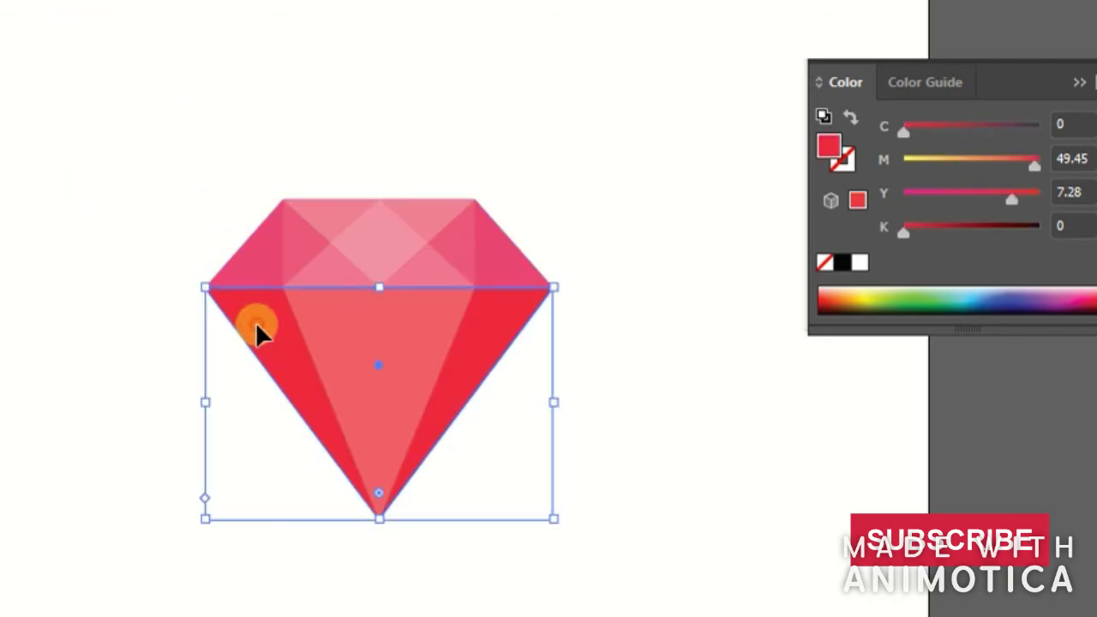
pyautogui.moveTo(1009, 198); pyautogui.dragTo(953, 199)
pyautogui.click(611, 238)
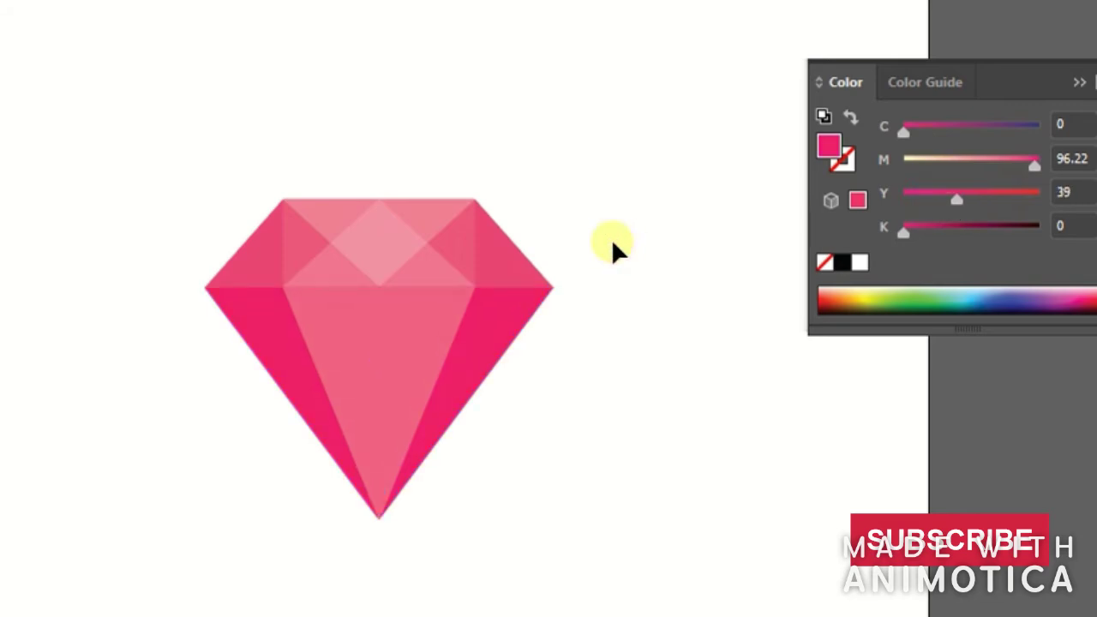
pyautogui.click(1077, 82)
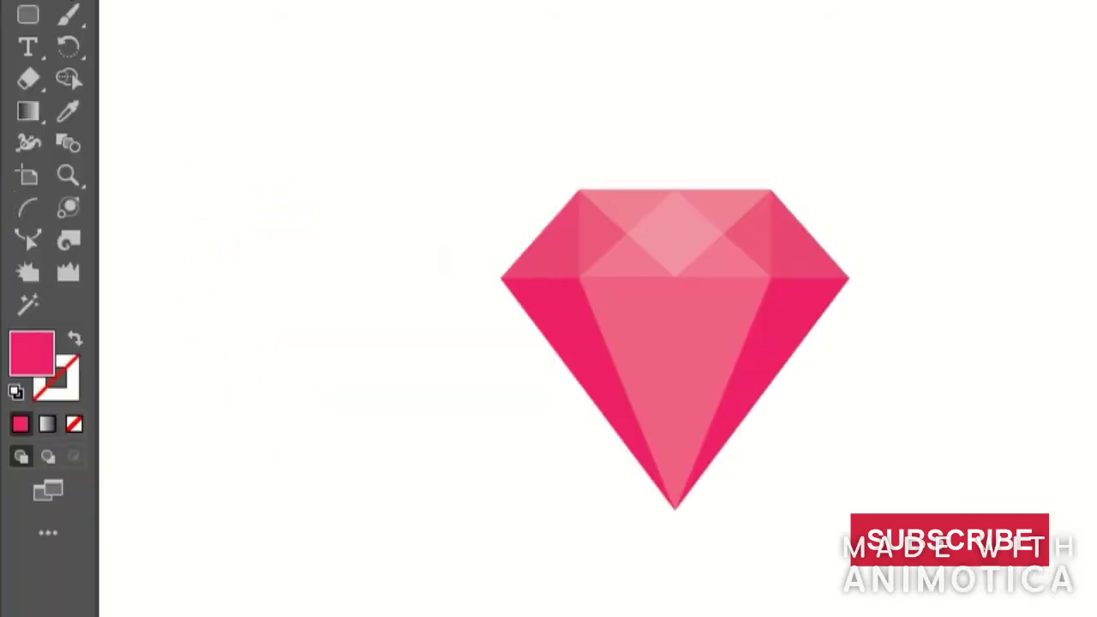
# Create a four-pointed star with Radius 1 of 110 mm and Radius 2 of 10 mm
pyautogui.click(68, 1)
pyautogui.click(181, 79)
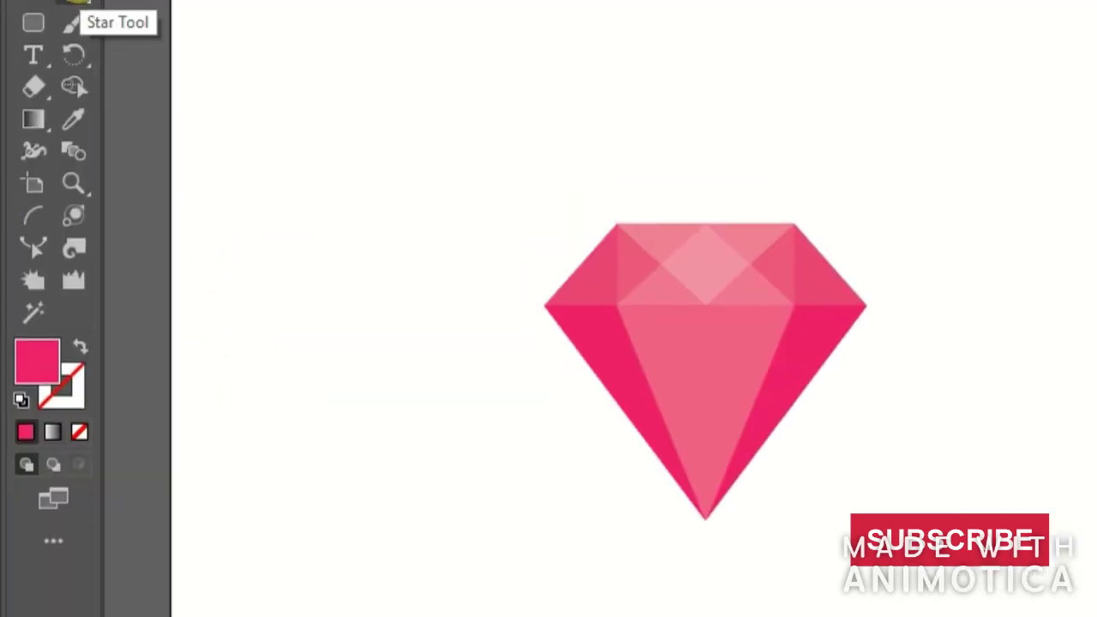
pyautogui.click(269, 112)
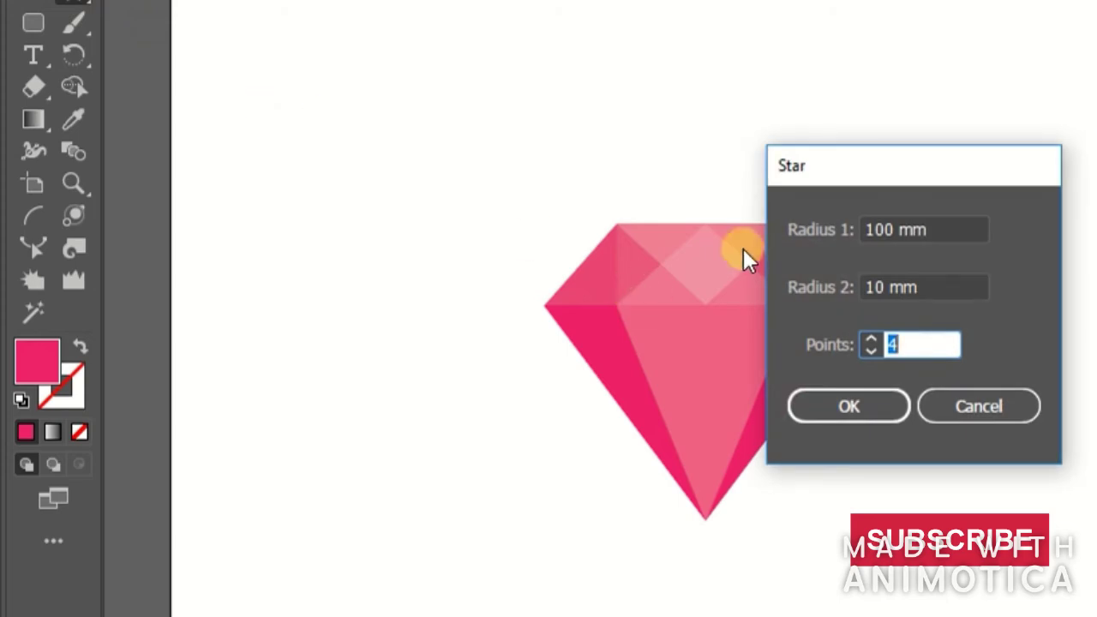
pyautogui.doubleClick(895, 231)
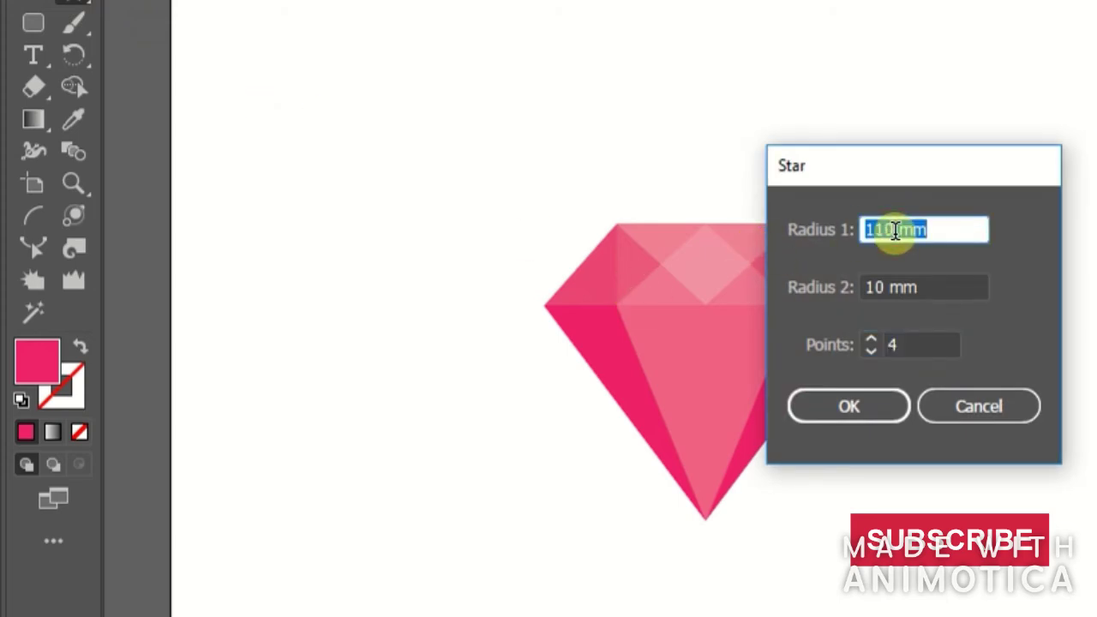
pyautogui.click(844, 398)
# Scale the four-pointed star down to about half the diamond's width and place it in the empty area beside the diamond
pyautogui.press('v')
pyautogui.moveTo(661, 498); pyautogui.dragTo(399, 154)
pyautogui.moveTo(134, 0); pyautogui.dragTo(327, 211)
pyautogui.moveTo(593, 439); pyautogui.dragTo(299, 240)
pyautogui.moveTo(189, 125); pyautogui.dragTo(386, 247)
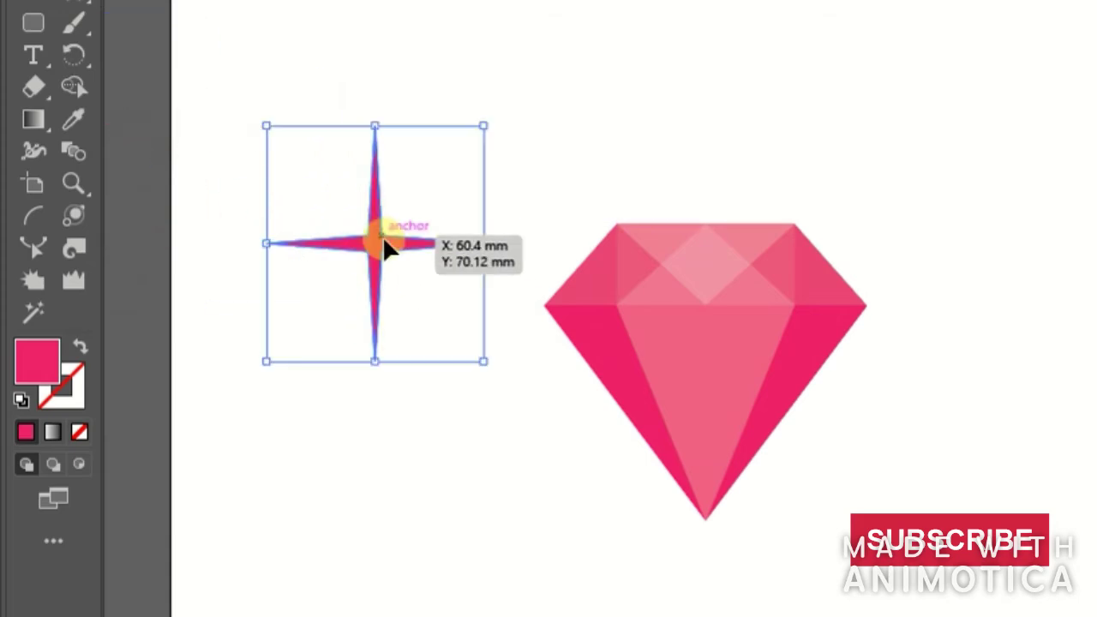
pyautogui.moveTo(482, 360); pyautogui.dragTo(430, 308)
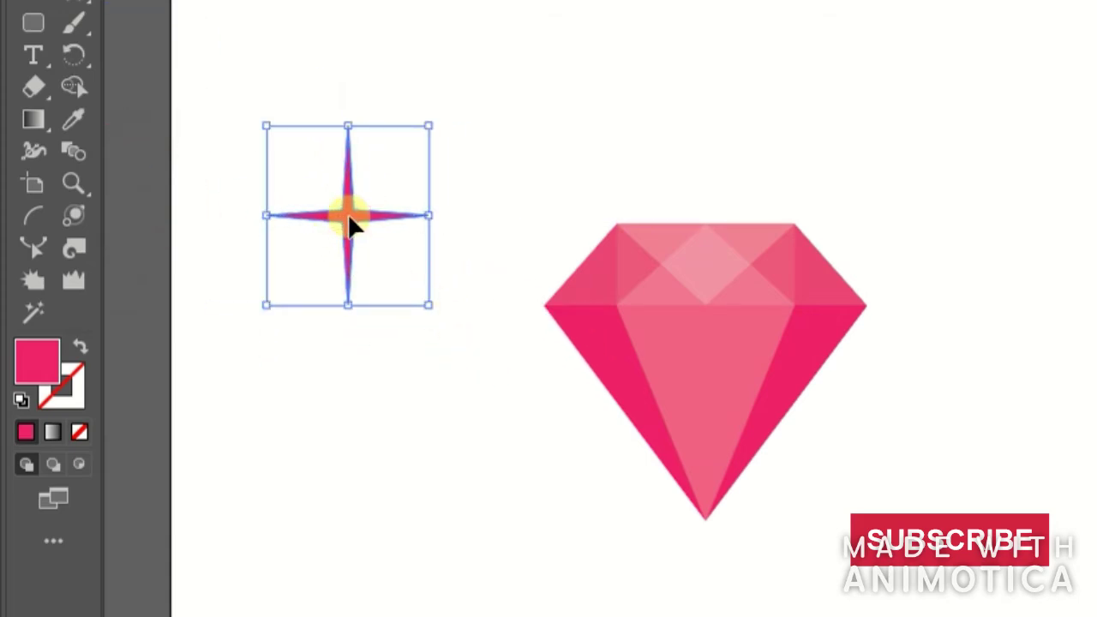
# Duplicate the star, rotate the copy diagonally and centre it over the original to form an eight-pointed sparkle
pyautogui.moveTo(351, 224); pyautogui.dragTo(261, 214)
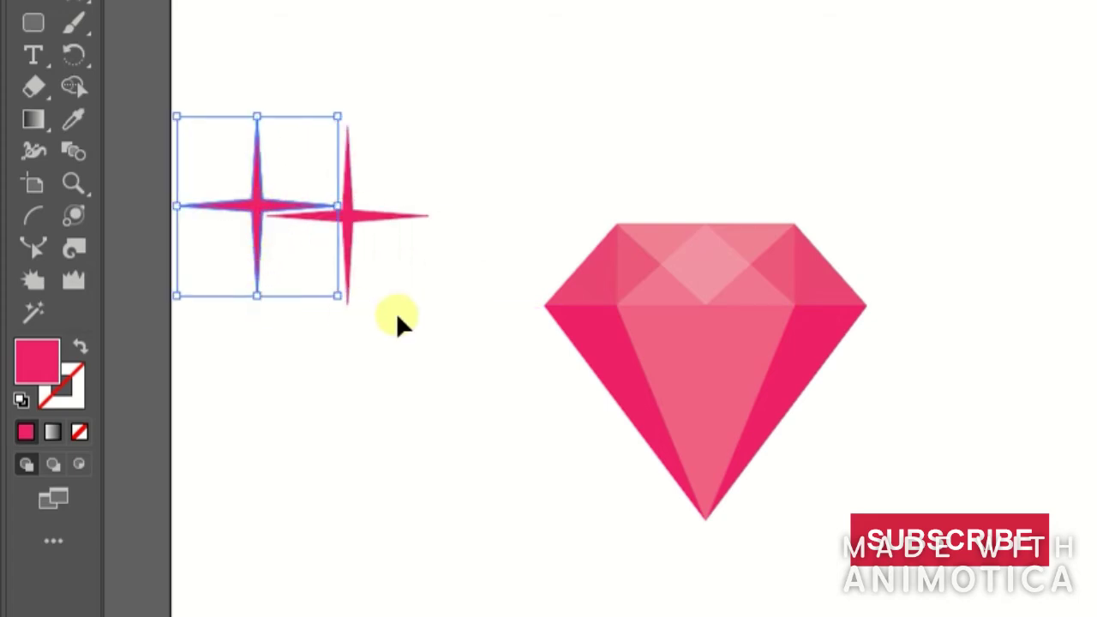
pyautogui.moveTo(337, 304); pyautogui.dragTo(230, 308)
pyautogui.moveTo(244, 223); pyautogui.dragTo(344, 218)
pyautogui.click(184, 285)
pyautogui.click(273, 306)
pyautogui.click(294, 266)
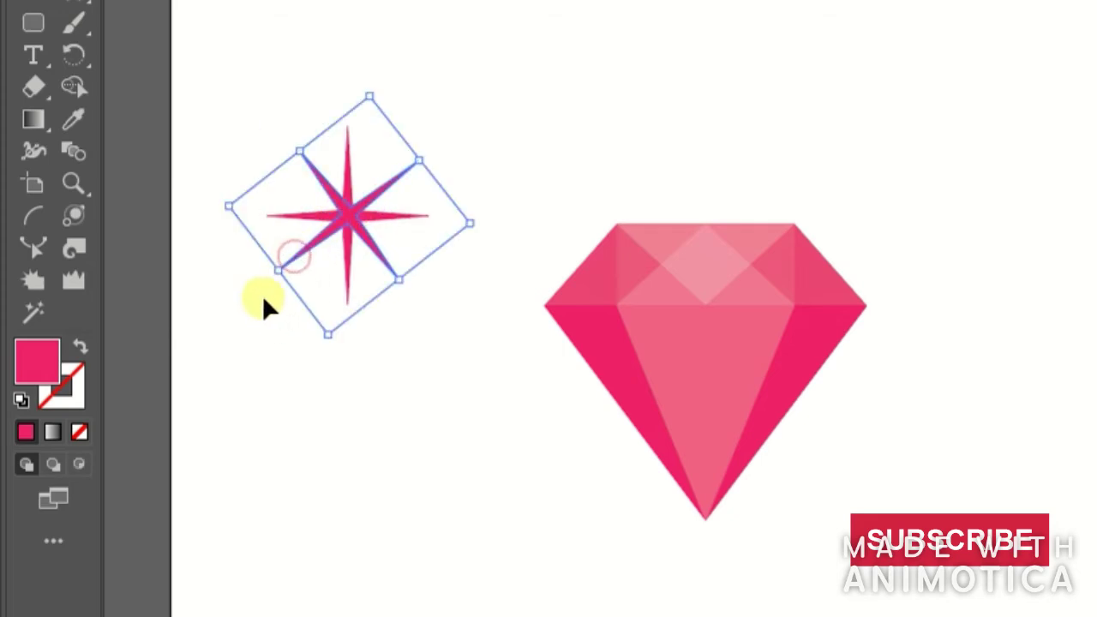
pyautogui.moveTo(326, 342); pyautogui.dragTo(346, 348)
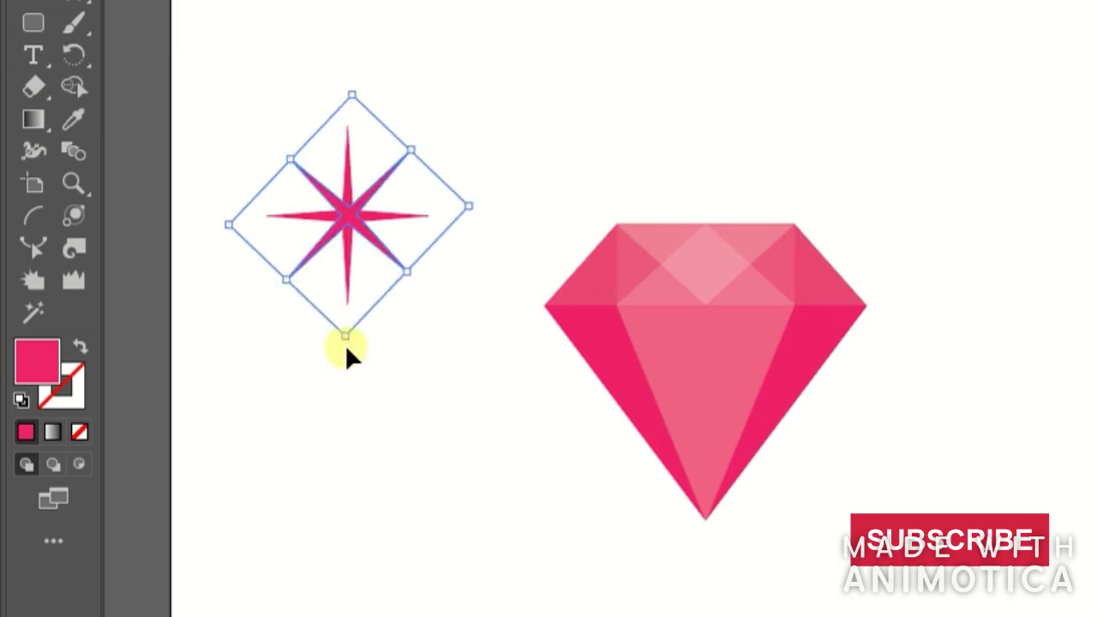